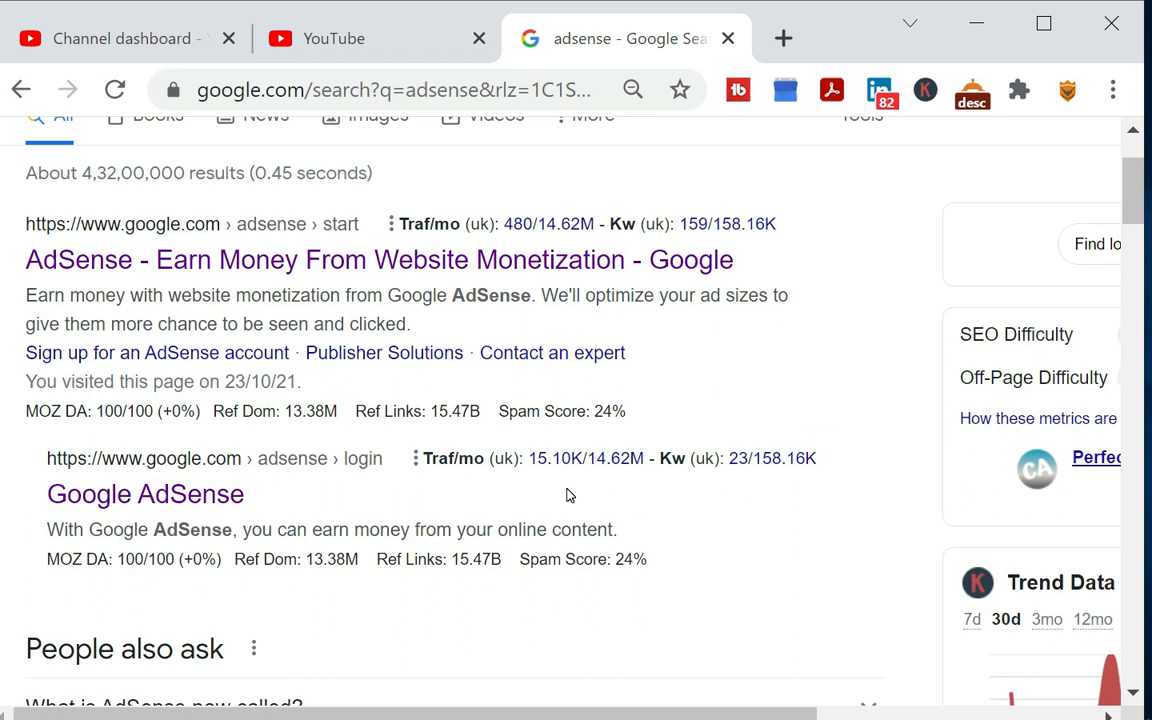
# Open Google AdSense from the search results and start adding United States tax info under the tax info management page
pyautogui.moveTo(558, 477)
pyautogui.click(228, 492)
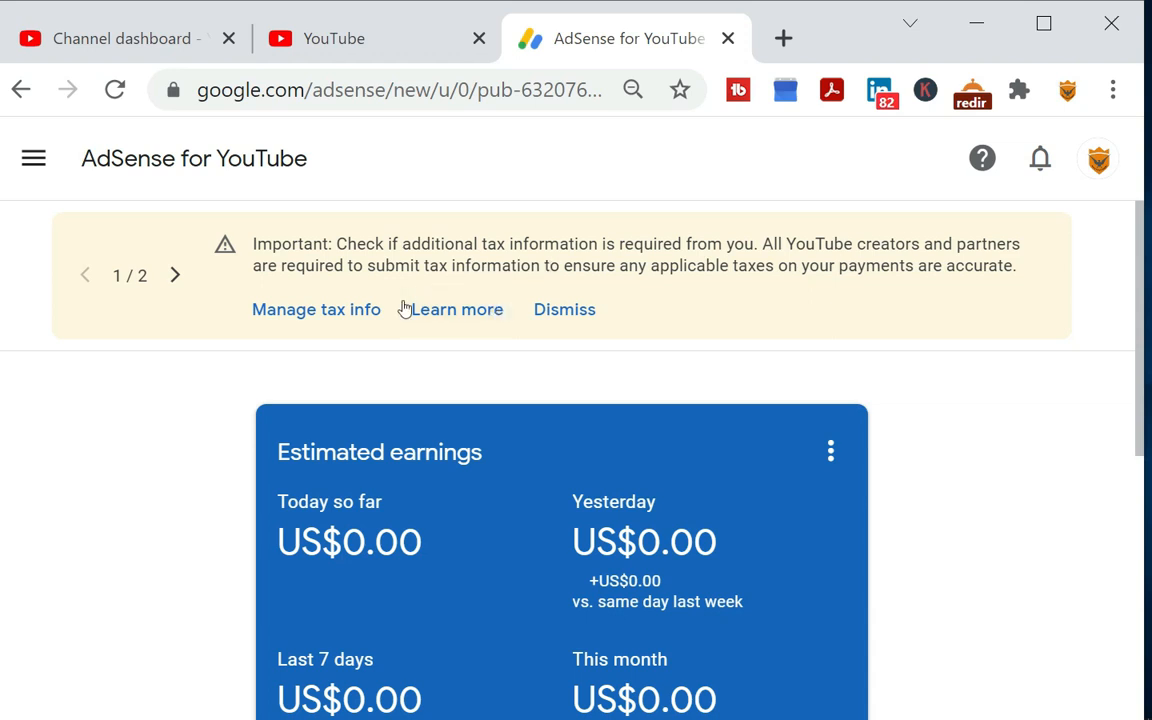
pyautogui.click(332, 314)
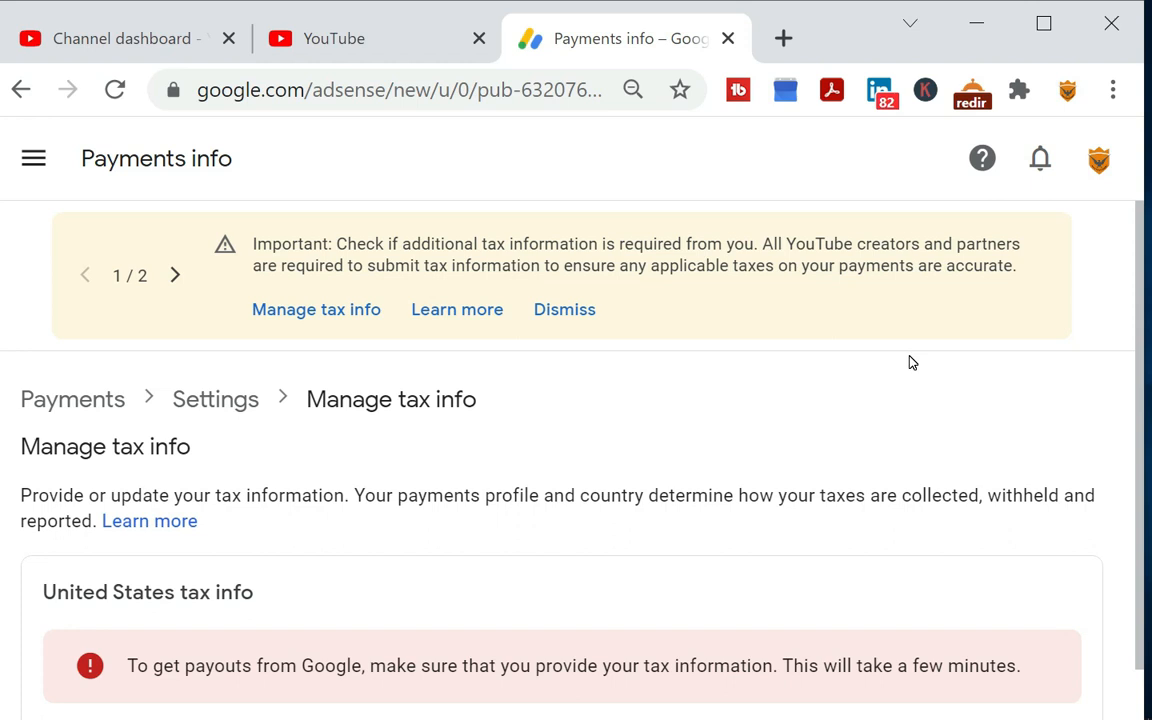
pyautogui.scroll(-1, 910, 362)
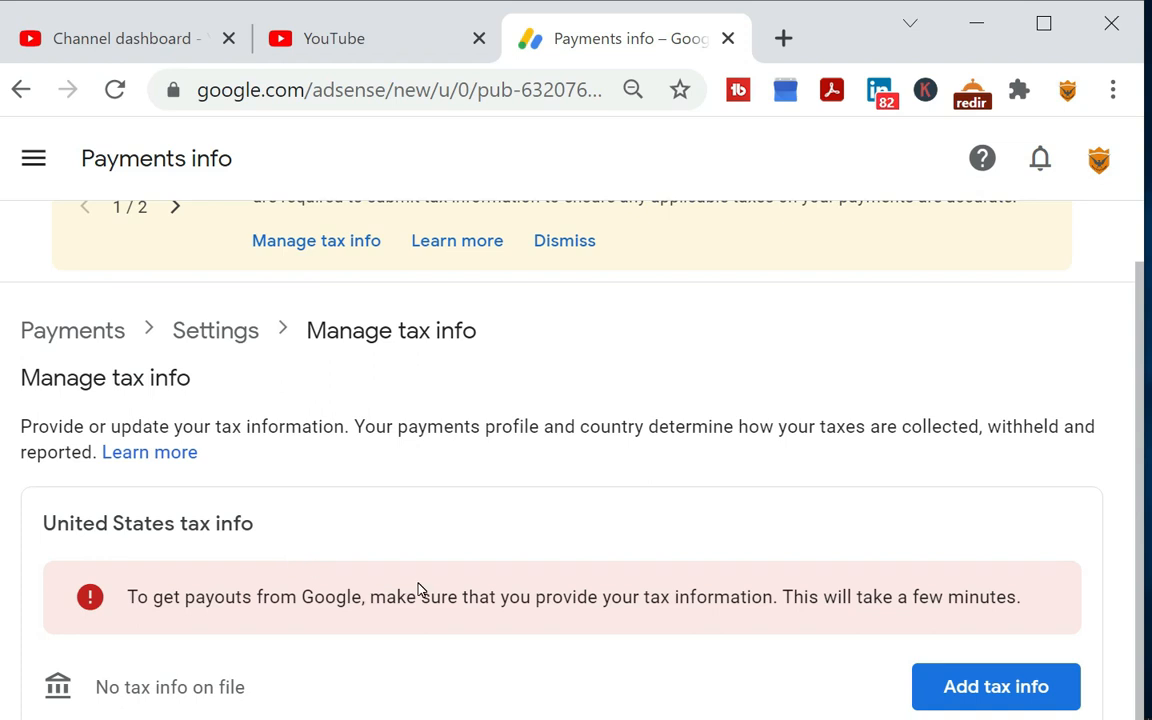
pyautogui.click(983, 684)
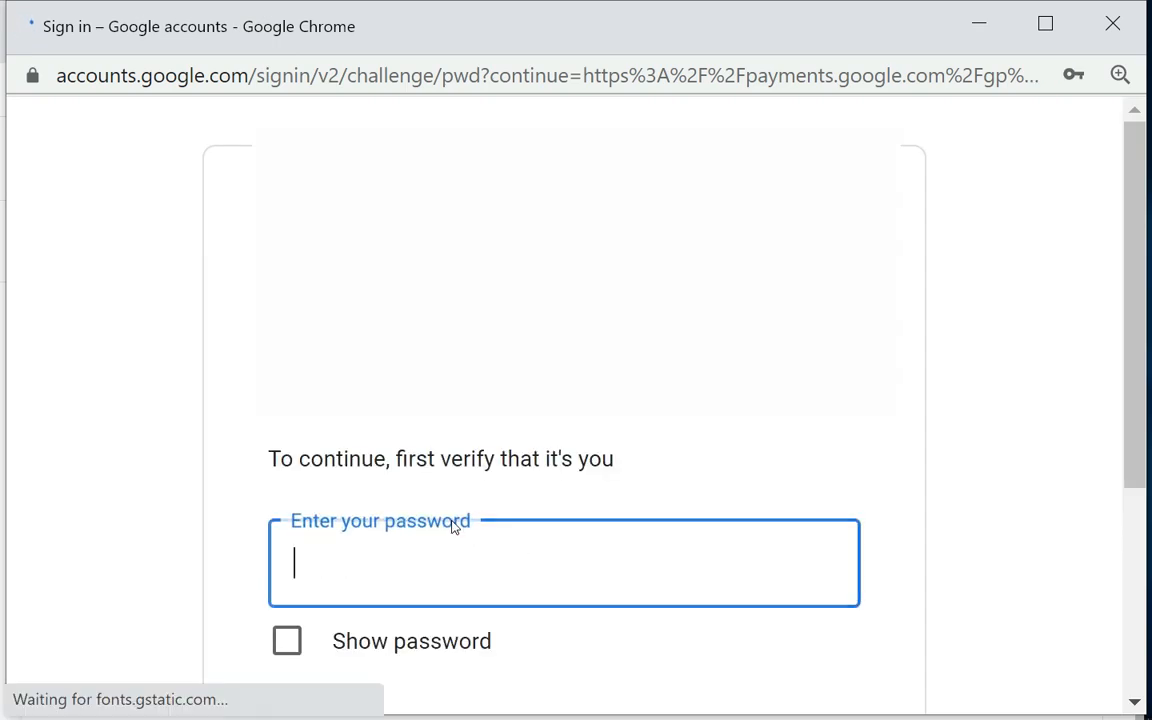
# Verify the account by entering the Google account password and continuing
pyautogui.scroll(-2, 452, 573)
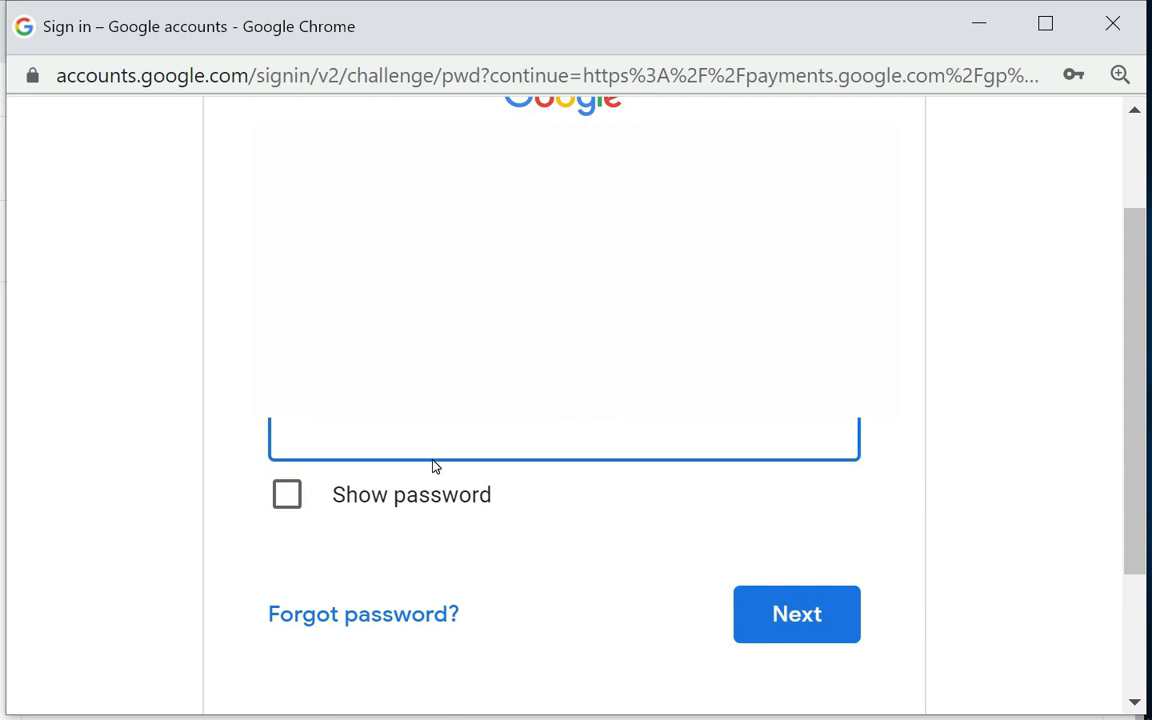
pyautogui.write('•••••••••')
pyautogui.press('Return')
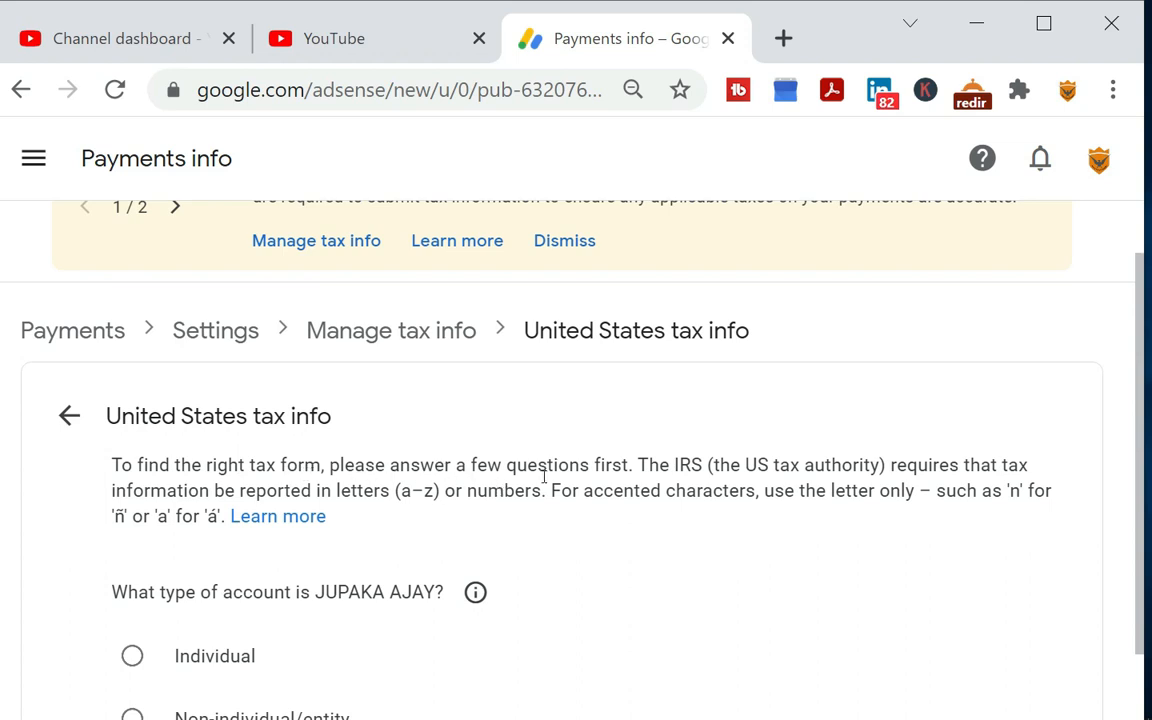
# Set the account type to Individual and answer No to being a citizen or resident of the United States
pyautogui.scroll(-1, 401, 492)
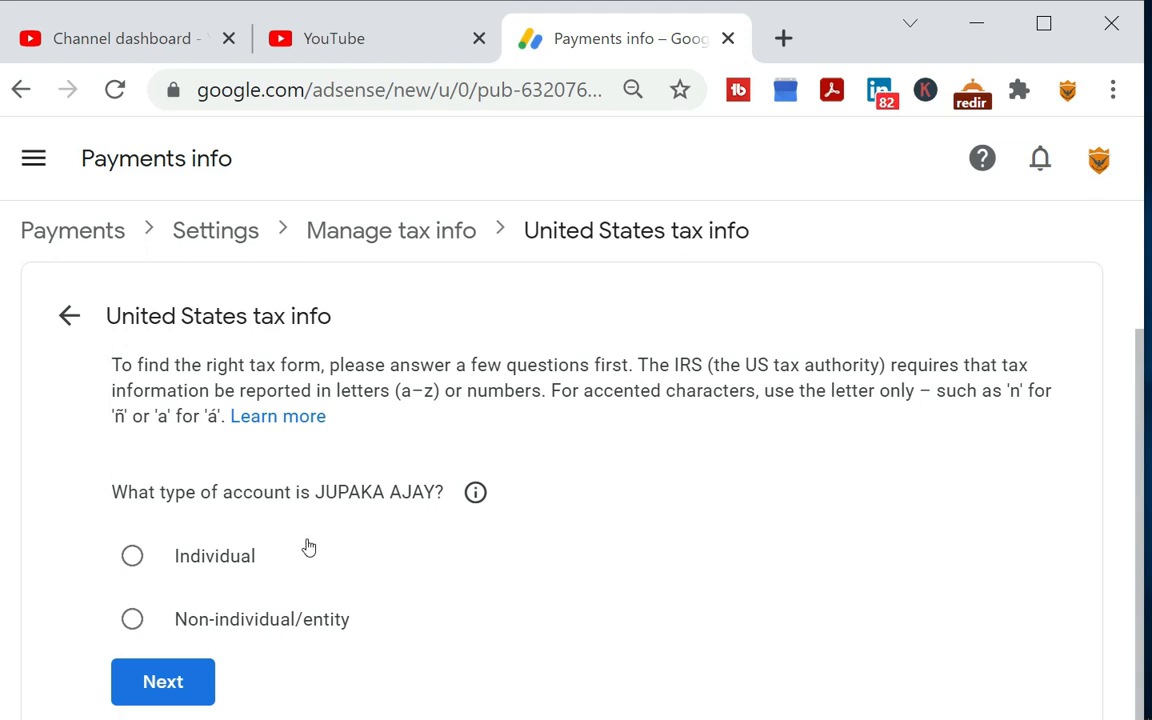
pyautogui.click(134, 562)
pyautogui.click(185, 692)
pyautogui.scroll(-2, 419, 617)
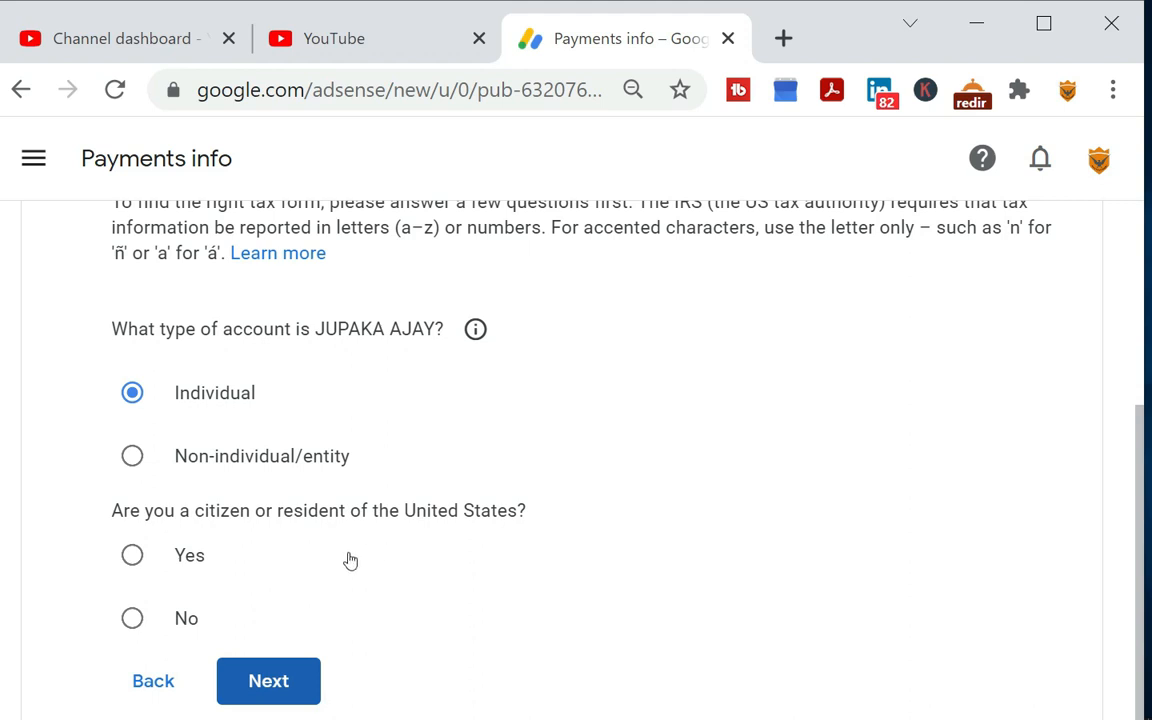
pyautogui.click(133, 619)
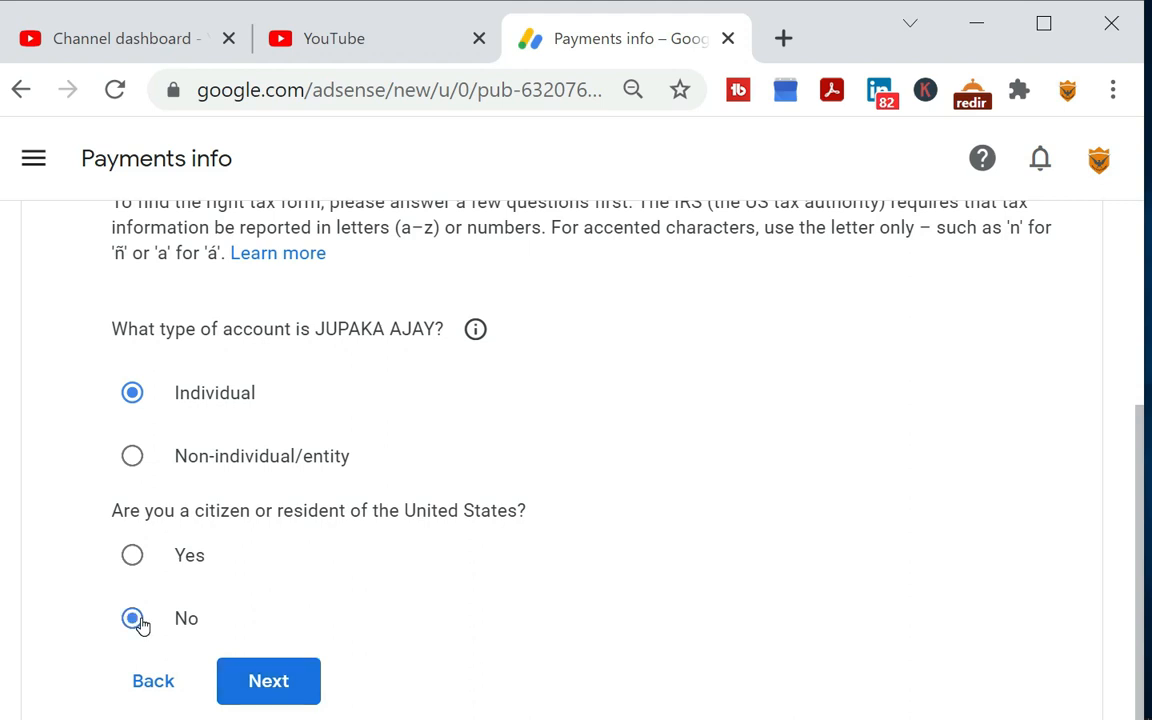
pyautogui.click(270, 688)
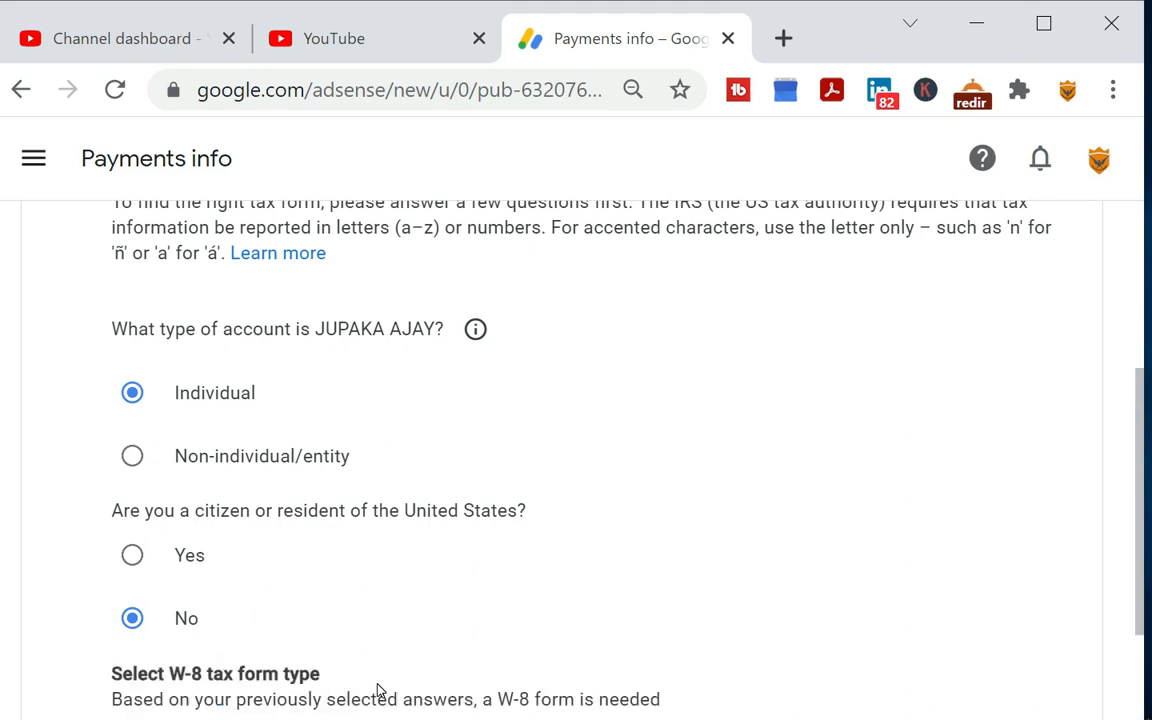
# Choose W-8BEN as the W-8 tax form type and start the form
pyautogui.scroll(-2, 391, 603)
pyautogui.scroll(-1, 391, 603)
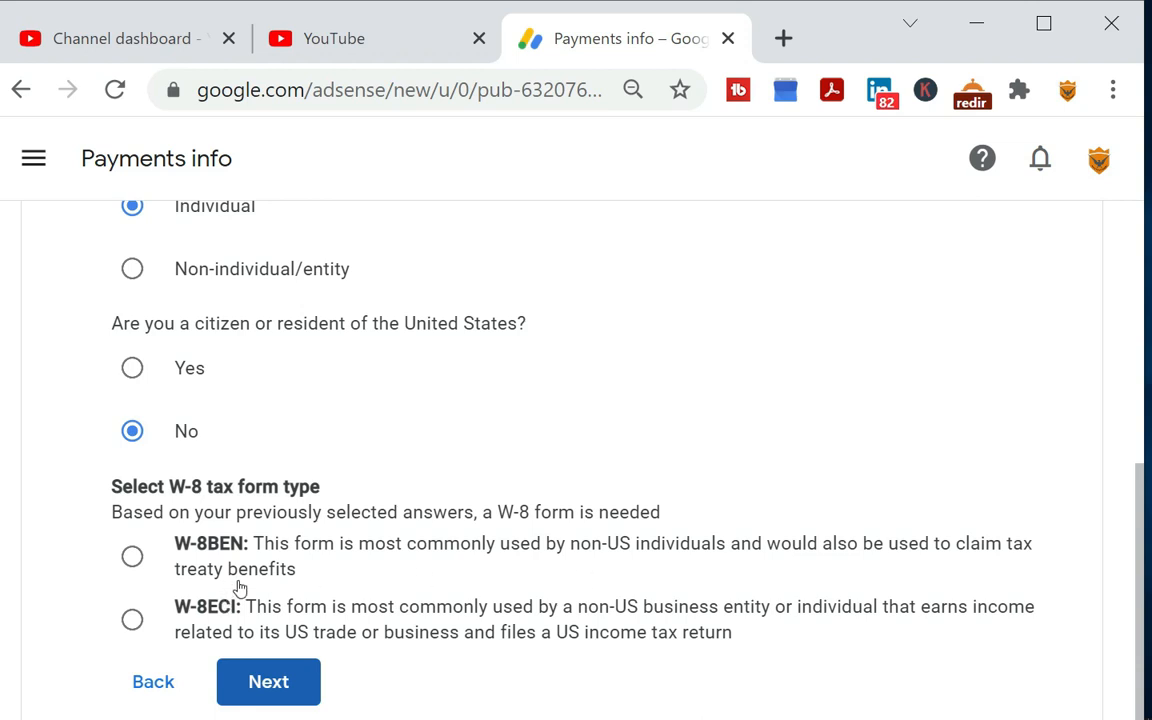
pyautogui.click(135, 560)
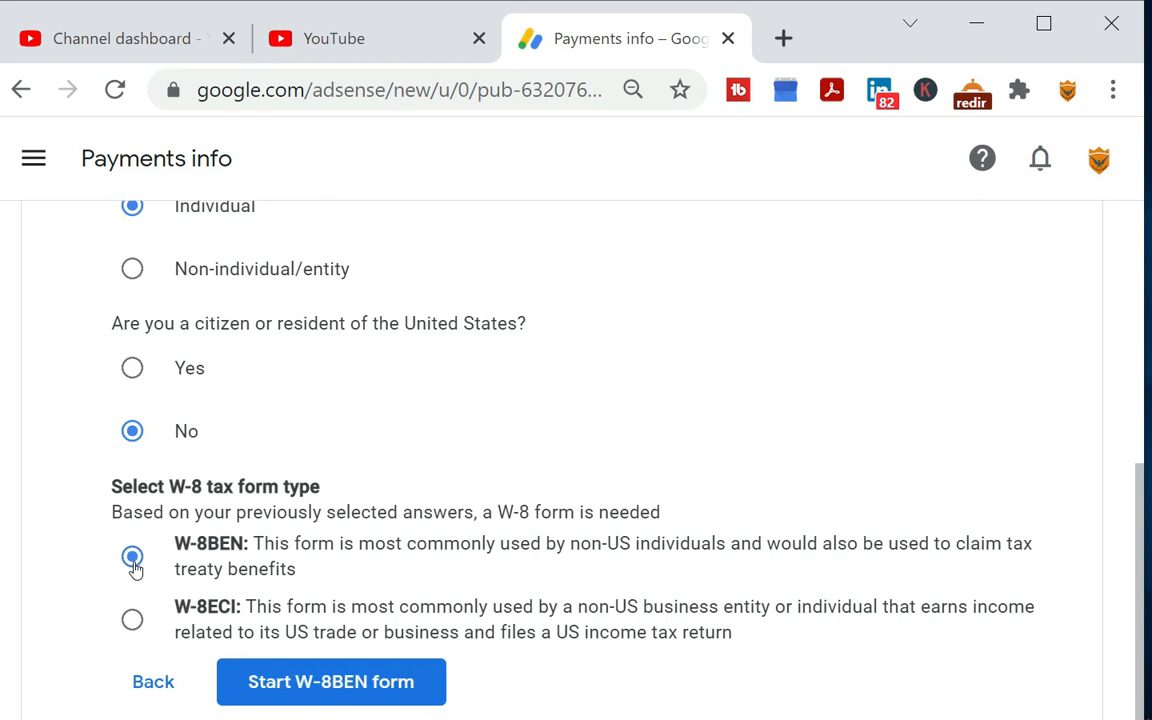
pyautogui.click(331, 682)
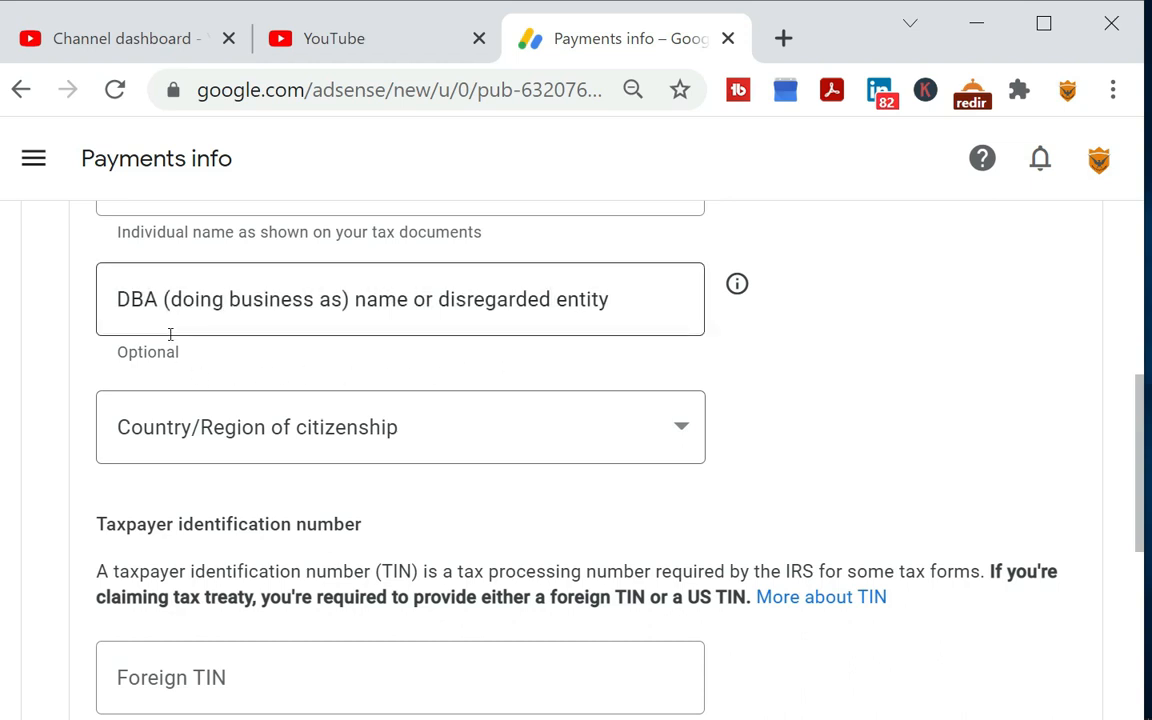
# Set the country/region of citizenship to India
pyautogui.click(249, 427)
pyautogui.scroll(-9, 303, 258)
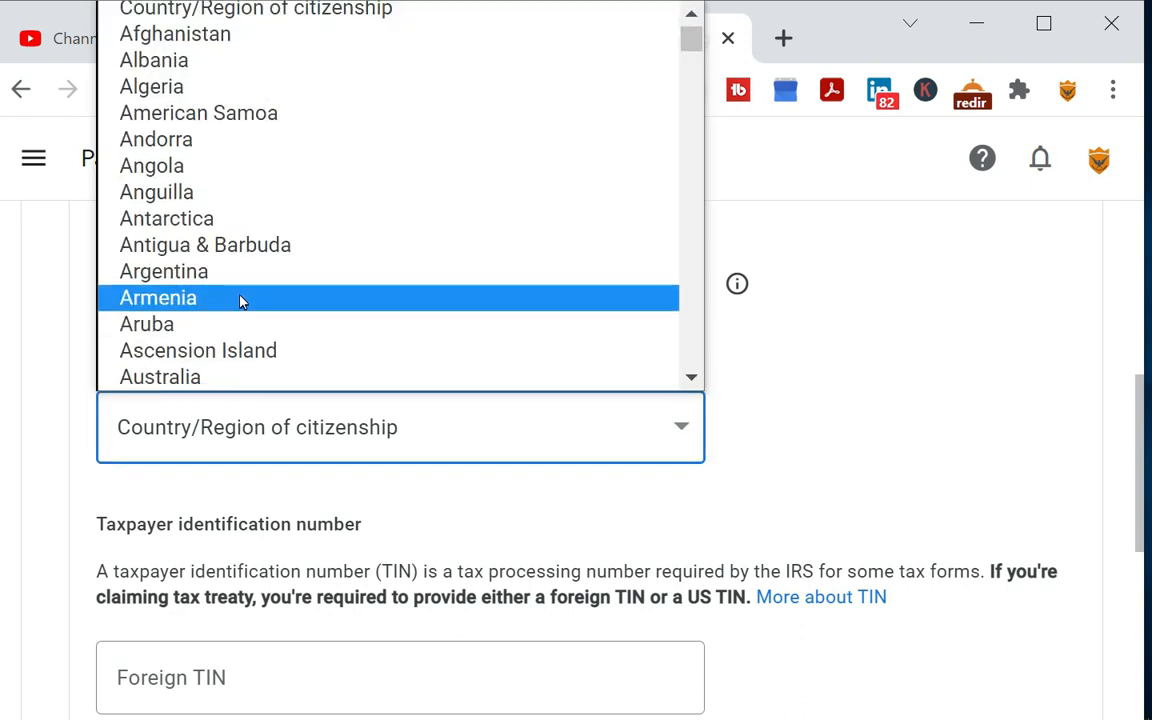
pyautogui.scroll(-14, 302, 258)
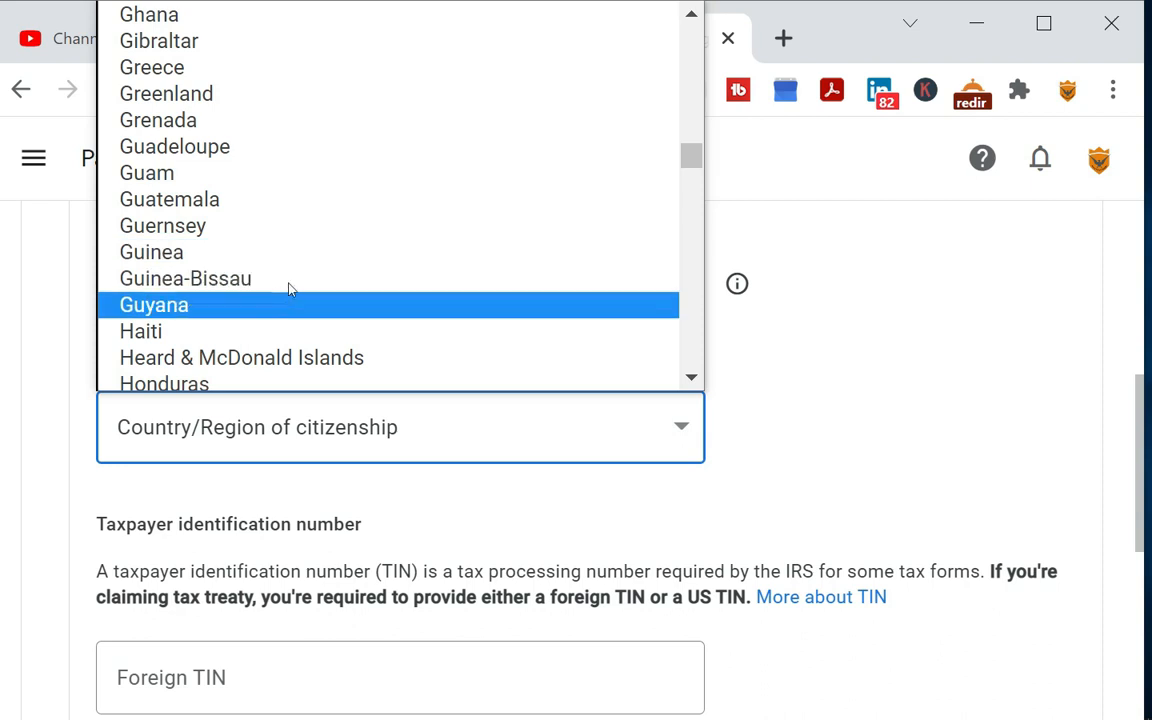
pyautogui.scroll(-6, 300, 285)
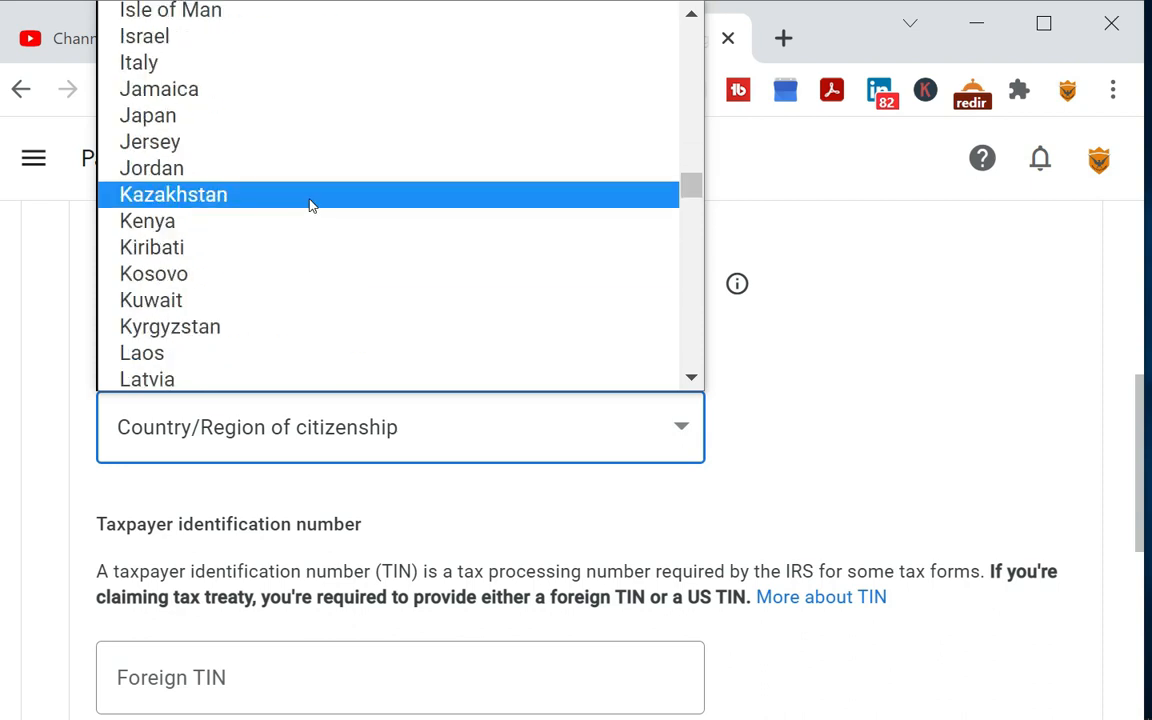
pyautogui.scroll(3, 291, 231)
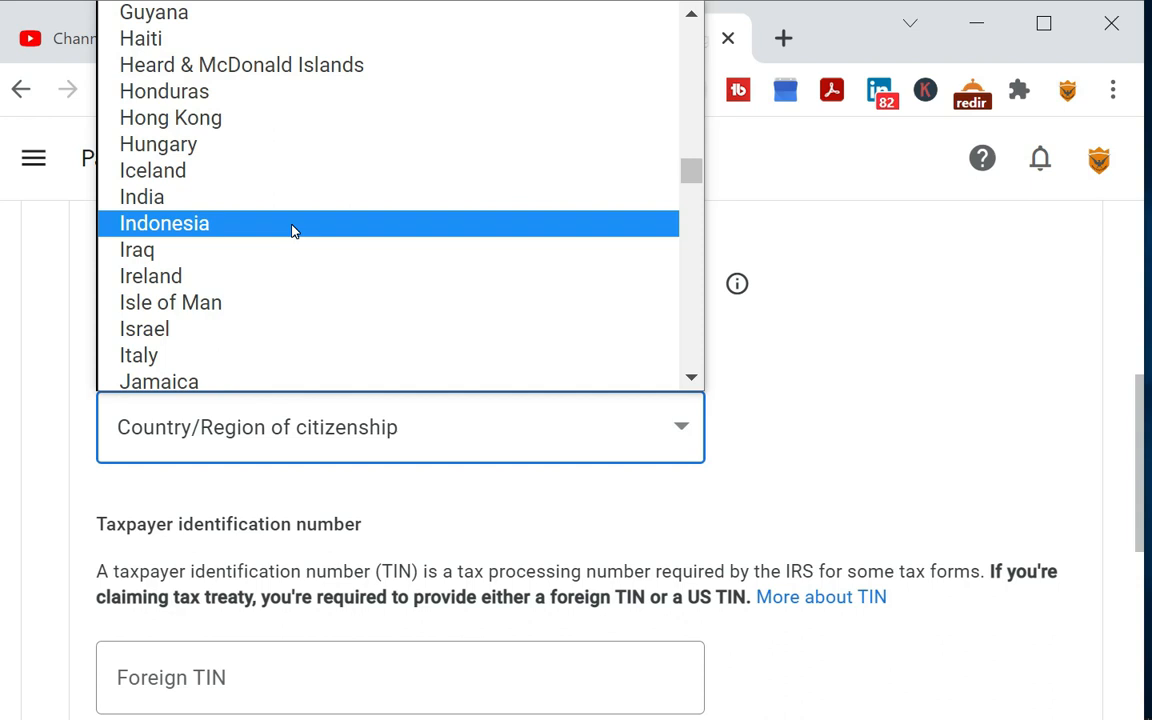
pyautogui.click(285, 198)
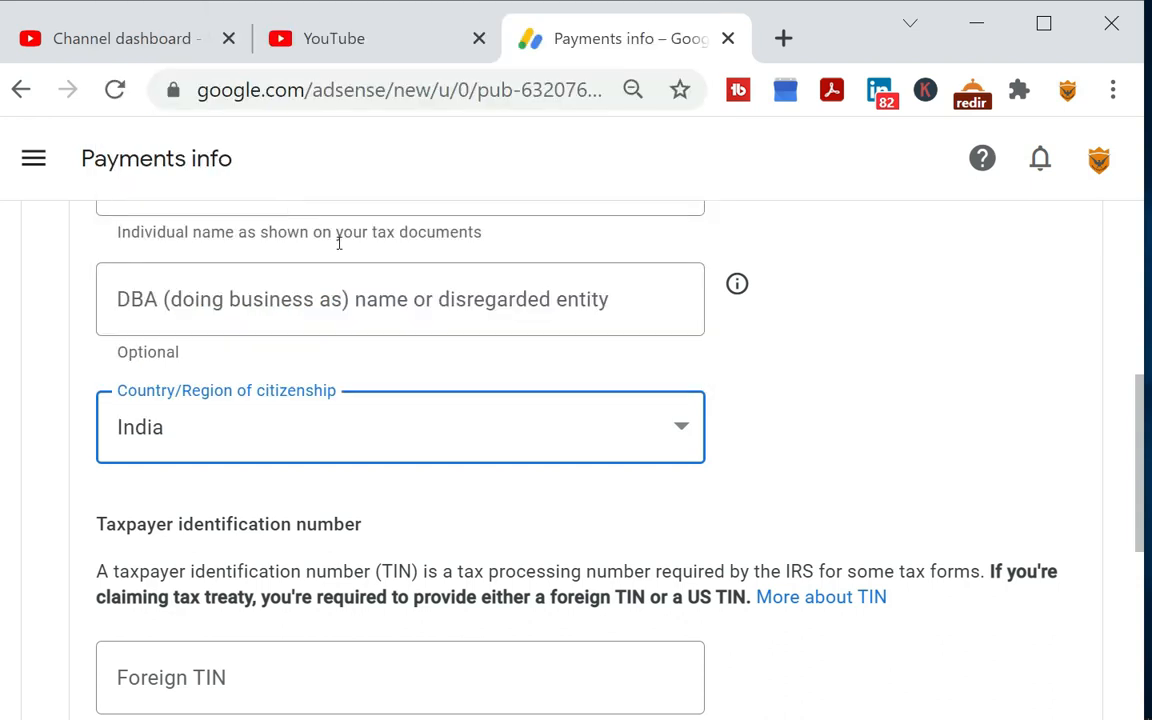
# Fill in the foreign taxpayer identification number, leave the US ITIN or SSN blank, and continue to the address section
pyautogui.scroll(-1, 449, 443)
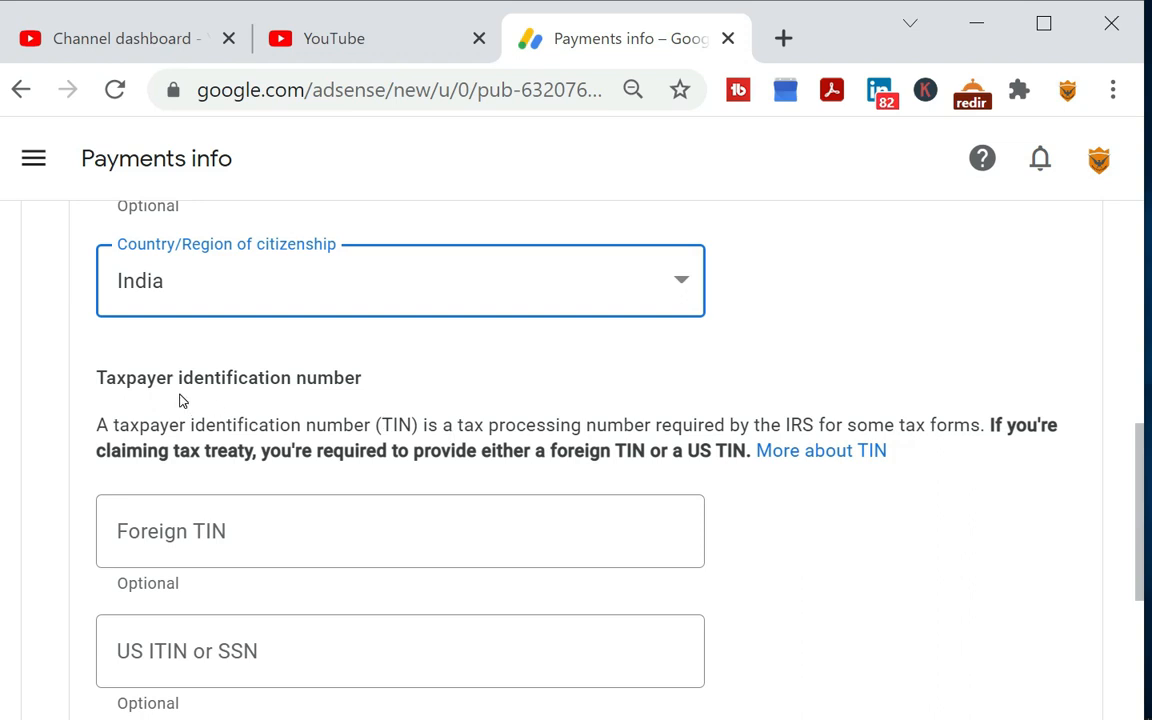
pyautogui.scroll(-1, 290, 408)
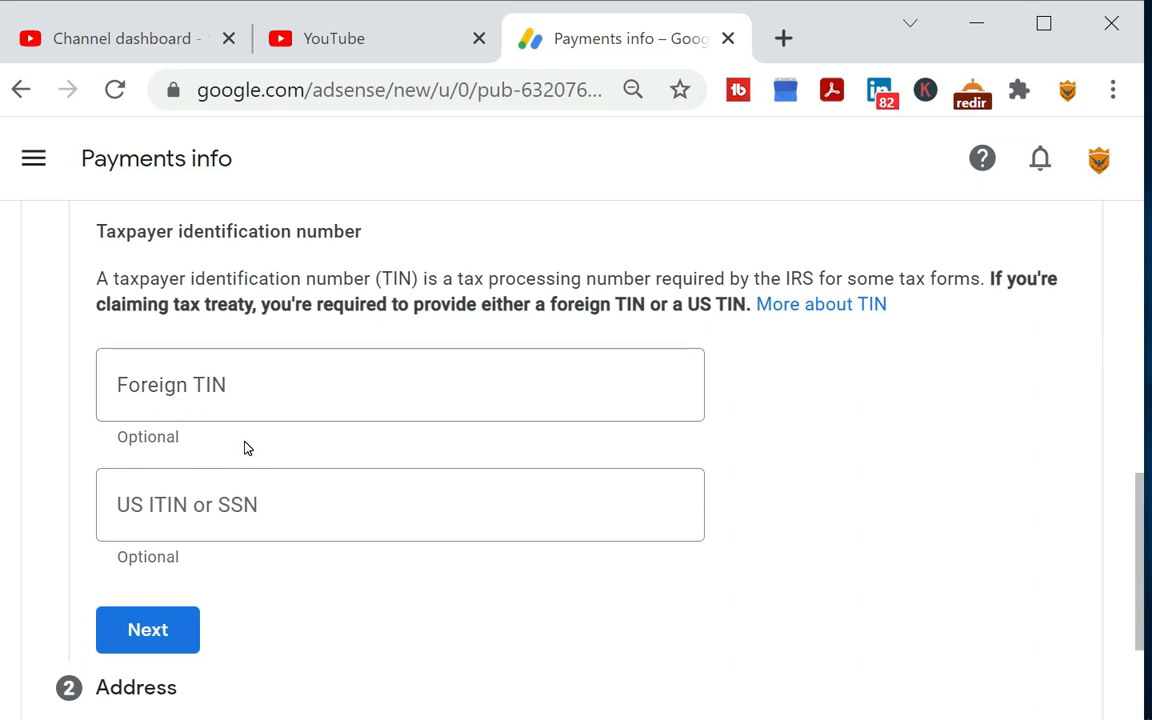
pyautogui.scroll(-2, 199, 451)
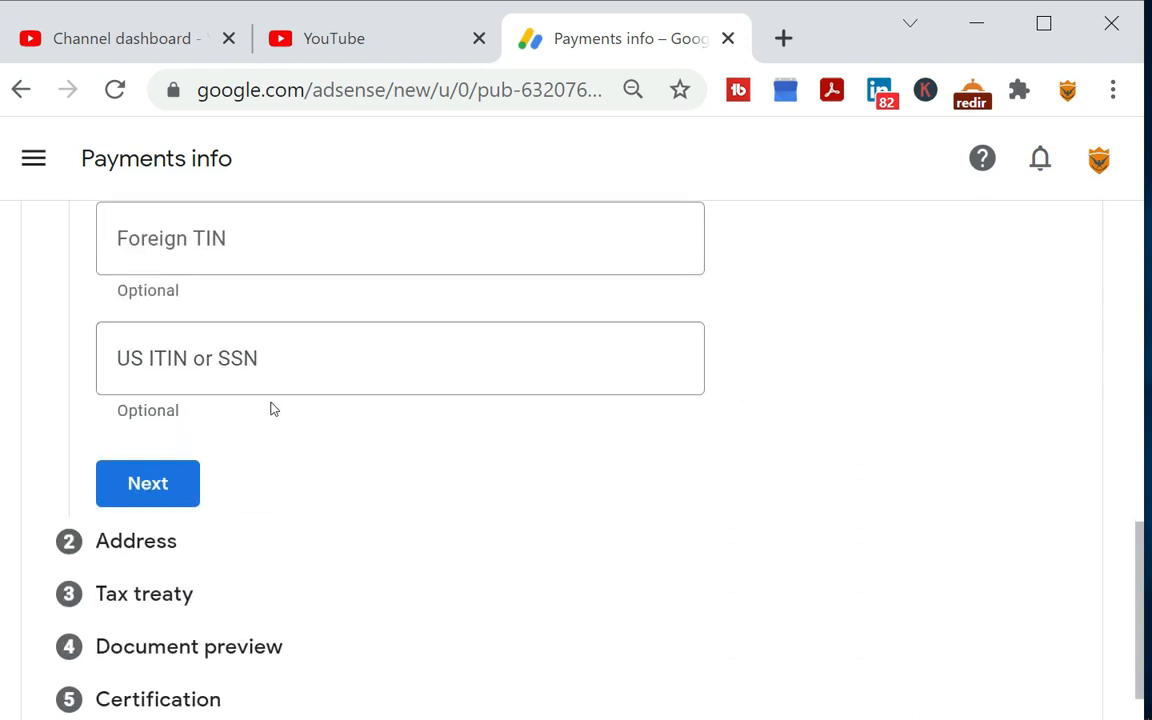
pyautogui.scroll(2, 281, 412)
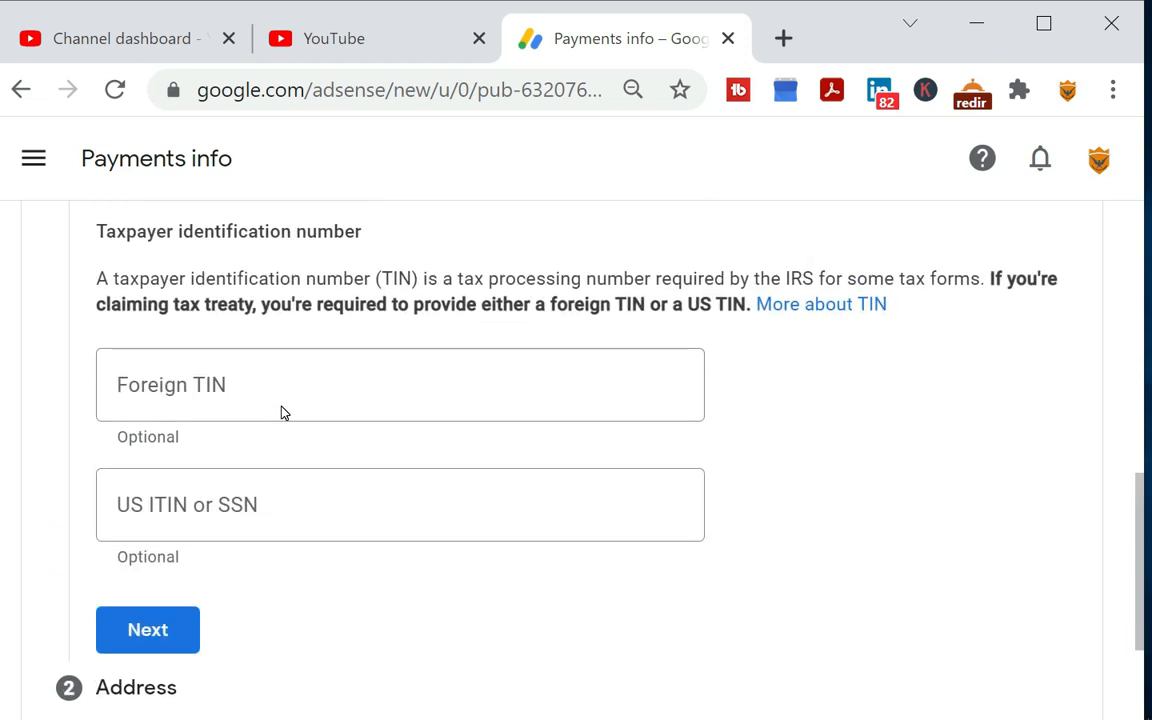
pyautogui.click(206, 386)
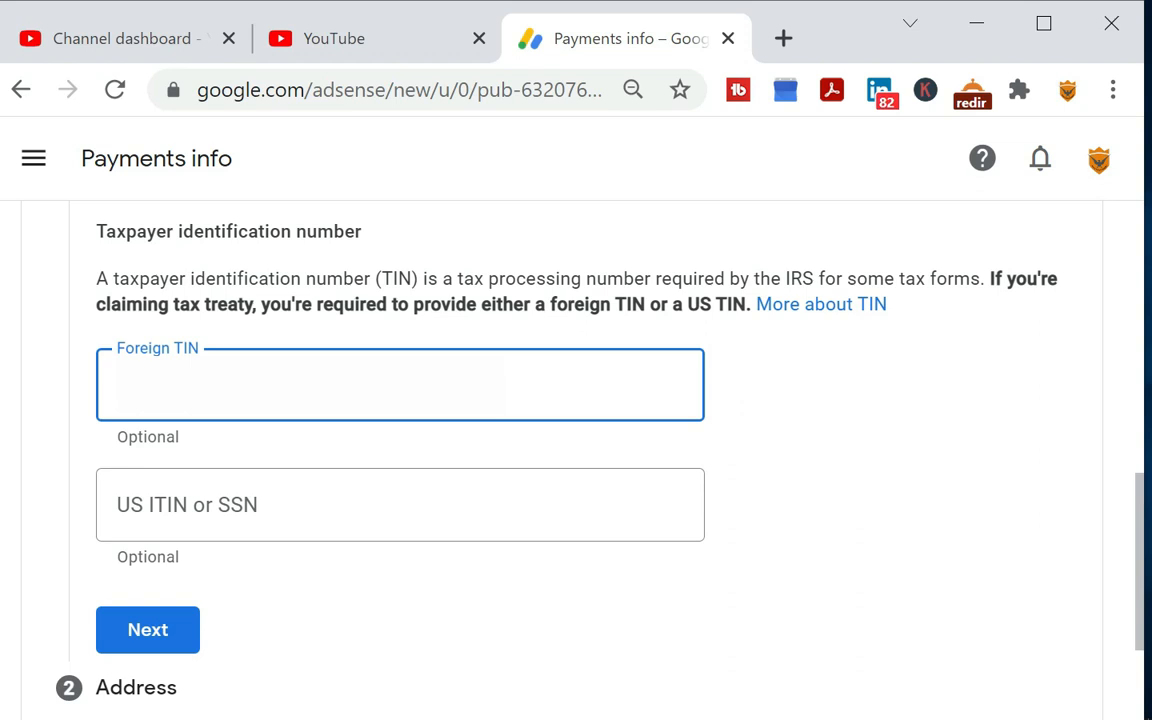
pyautogui.scroll(-2, 206, 386)
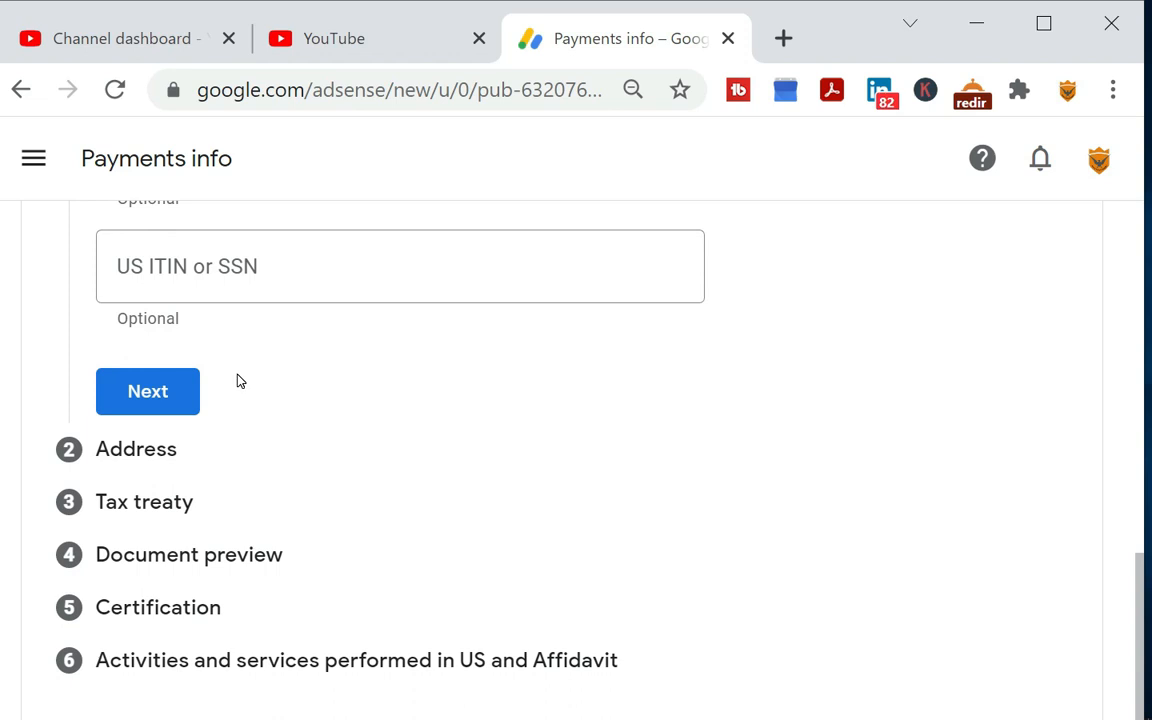
pyautogui.click(162, 403)
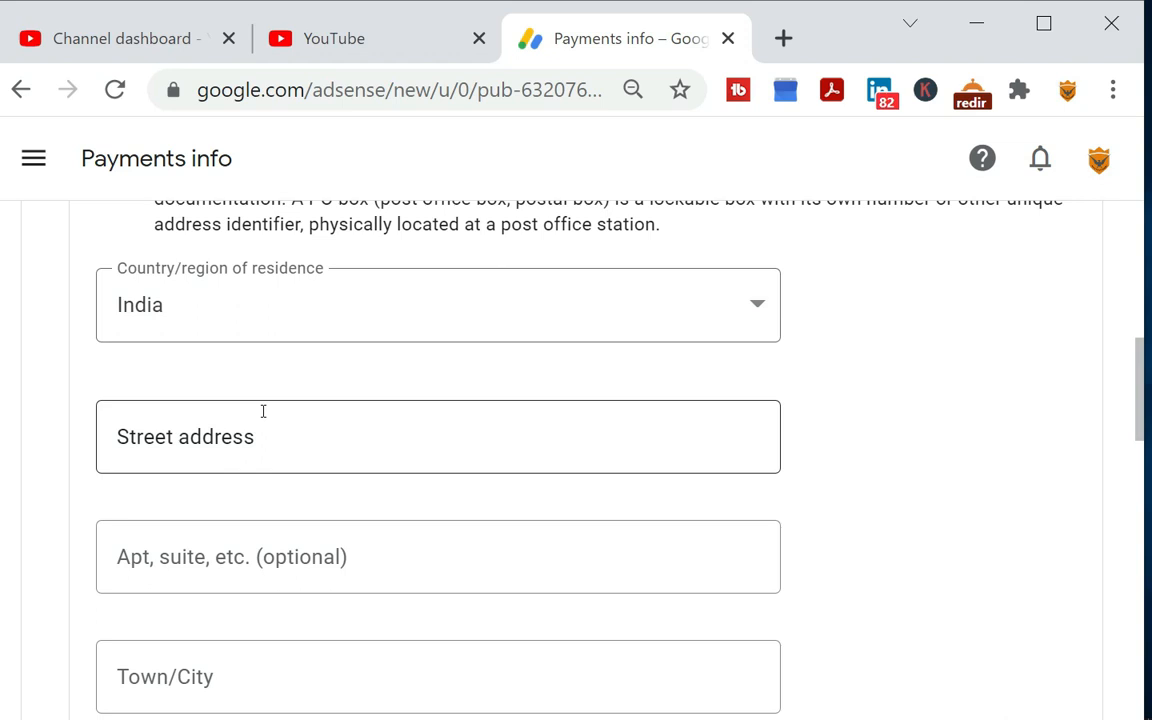
# Fill in the permanent residence address from the saved suggestion, mark the postal address as the same, and continue to the tax treaty section
pyautogui.click(262, 418)
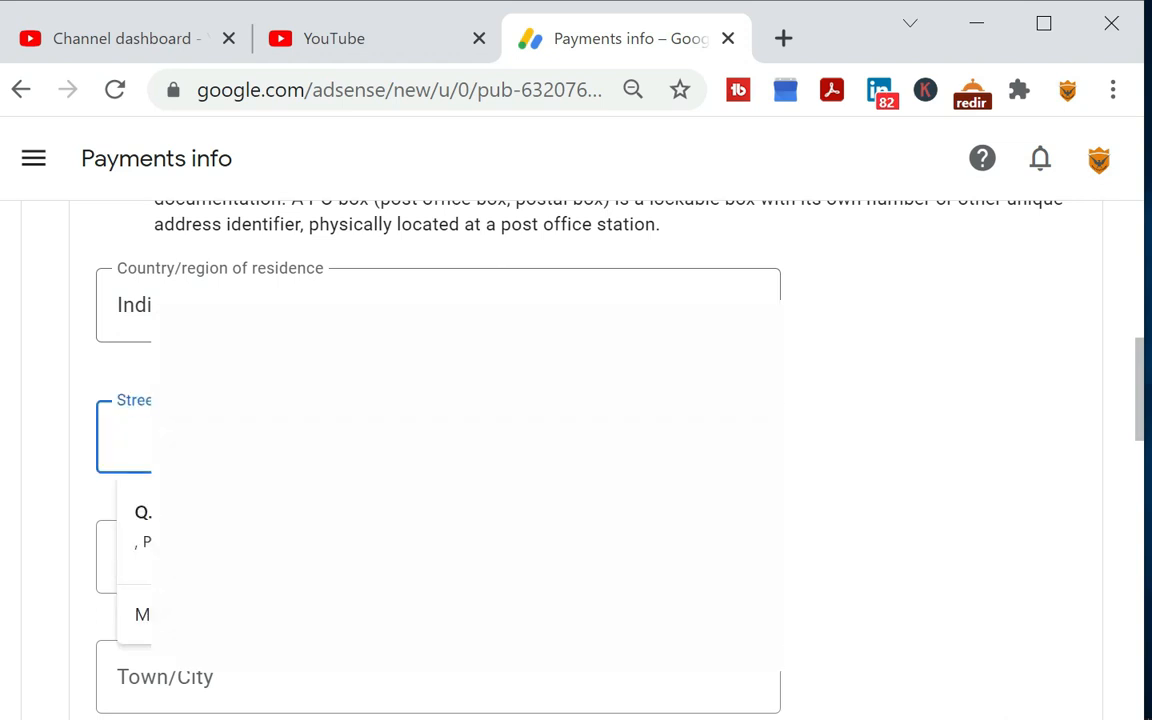
pyautogui.click(262, 528)
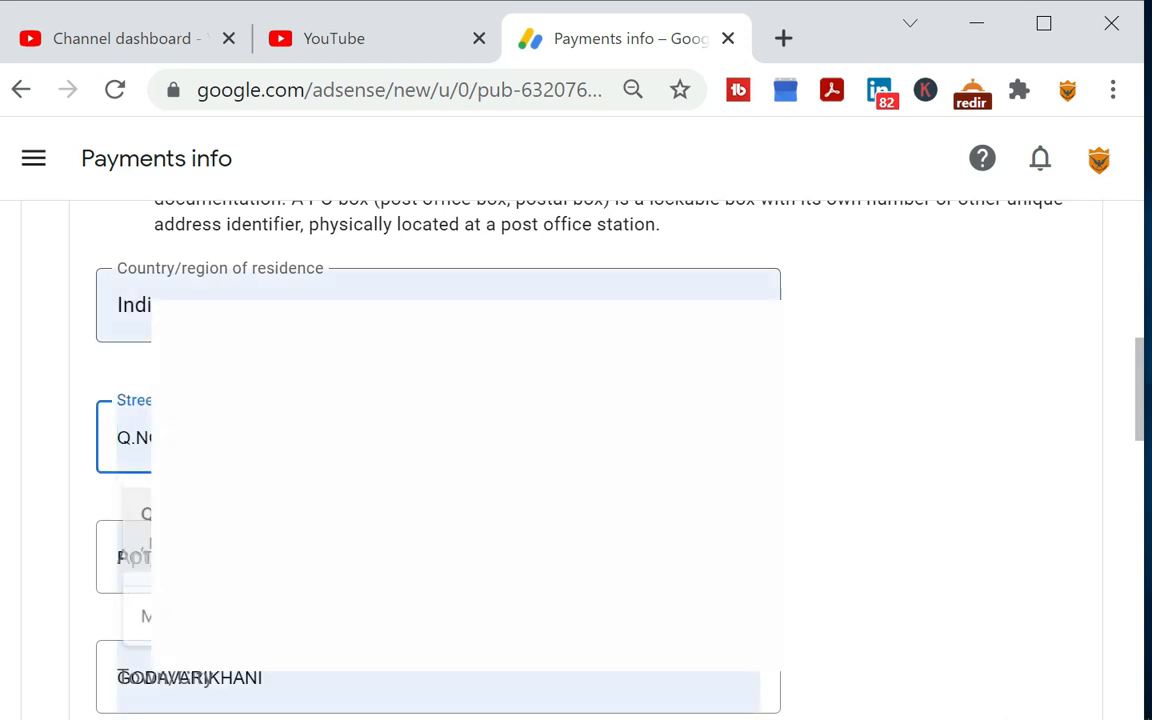
pyautogui.scroll(-5, 137, 458)
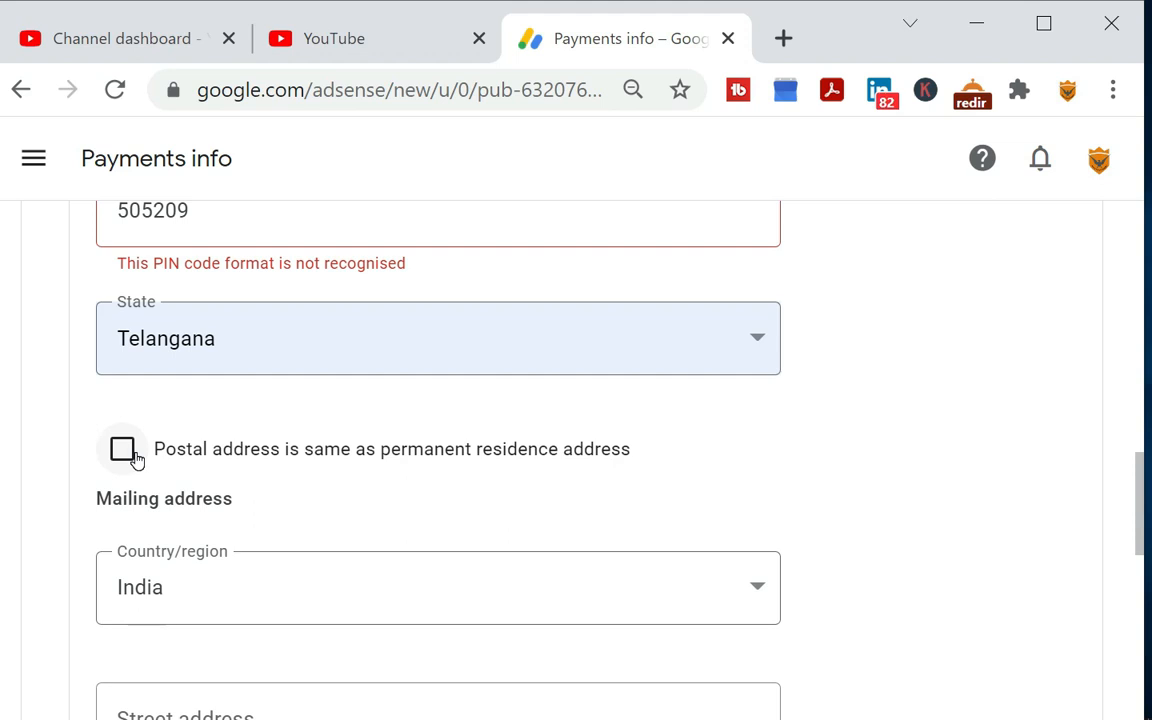
pyautogui.click(122, 450)
pyautogui.scroll(-1, 280, 478)
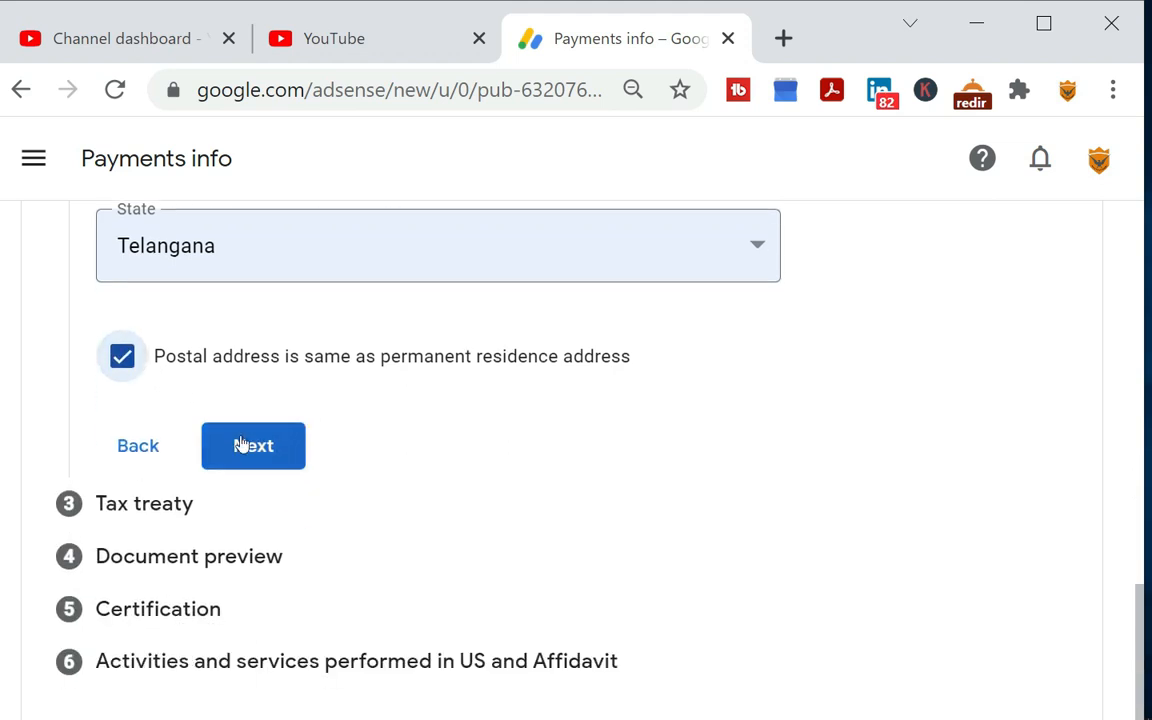
pyautogui.click(252, 447)
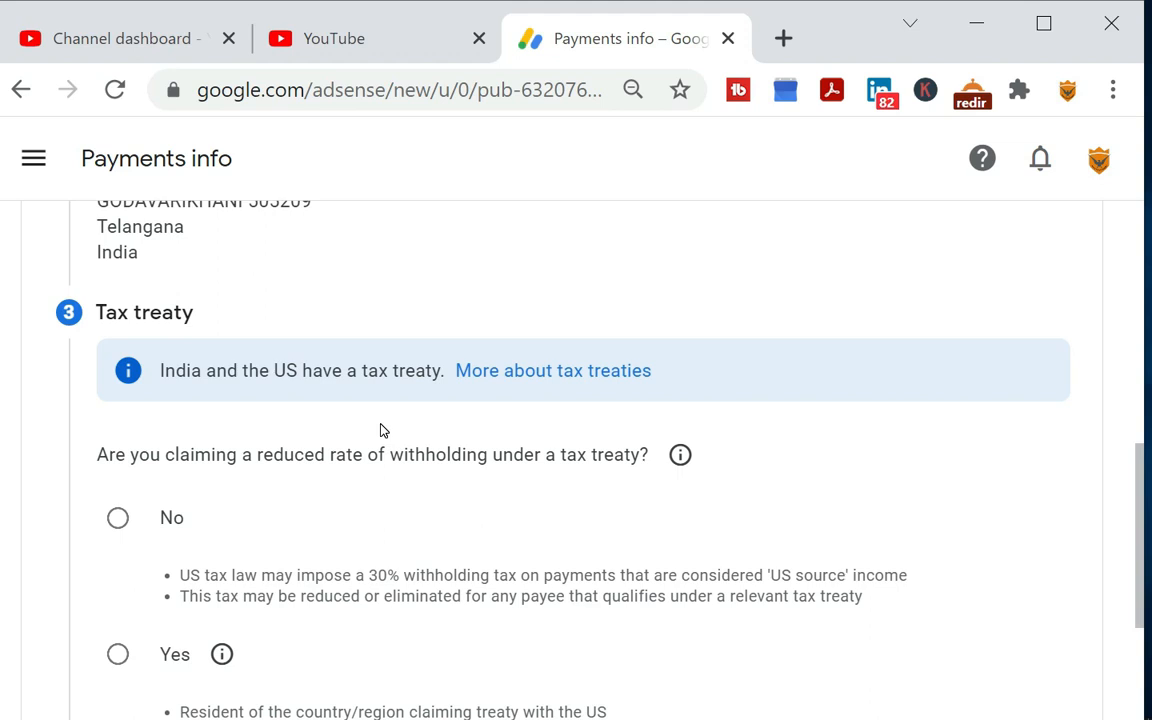
# Answer Yes to claiming a reduced rate of withholding under a tax treaty
pyautogui.scroll(-1, 304, 505)
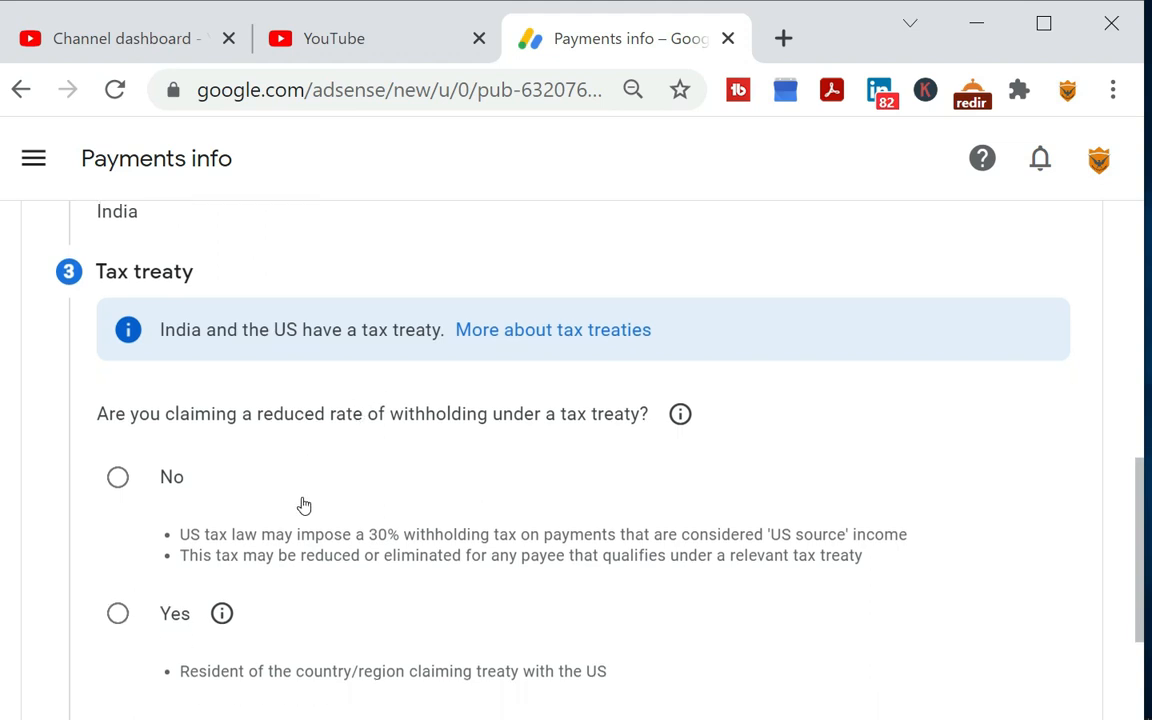
pyautogui.scroll(-1, 304, 505)
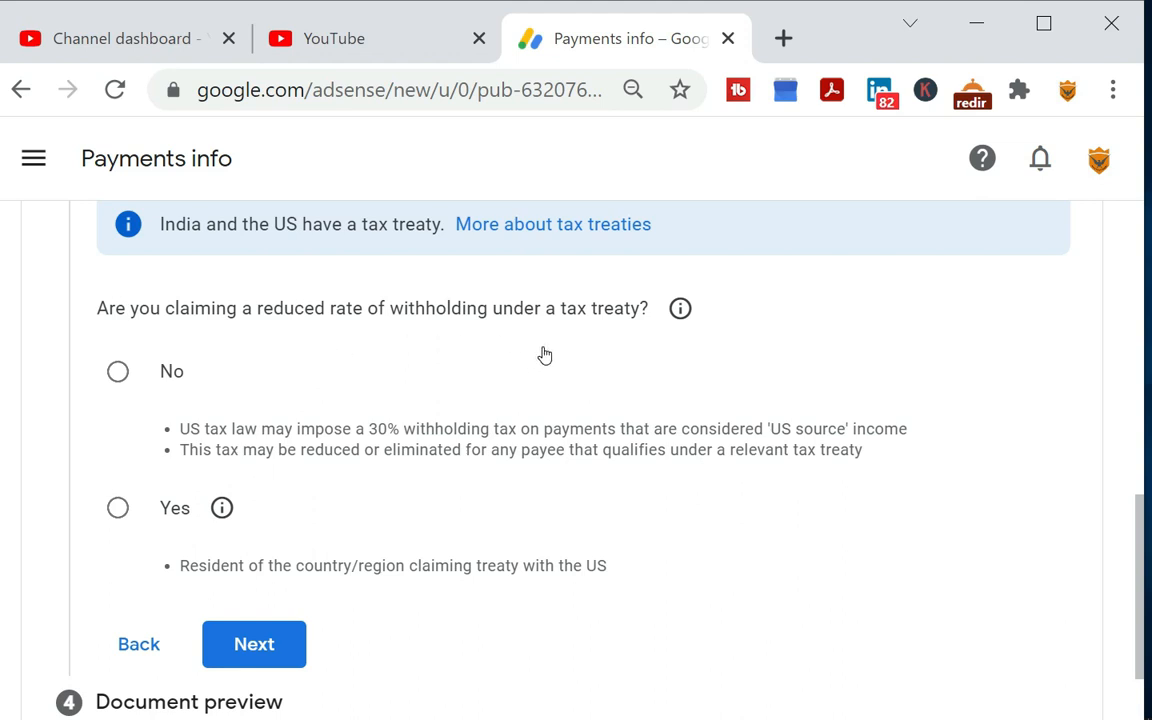
pyautogui.scroll(-2, 249, 458)
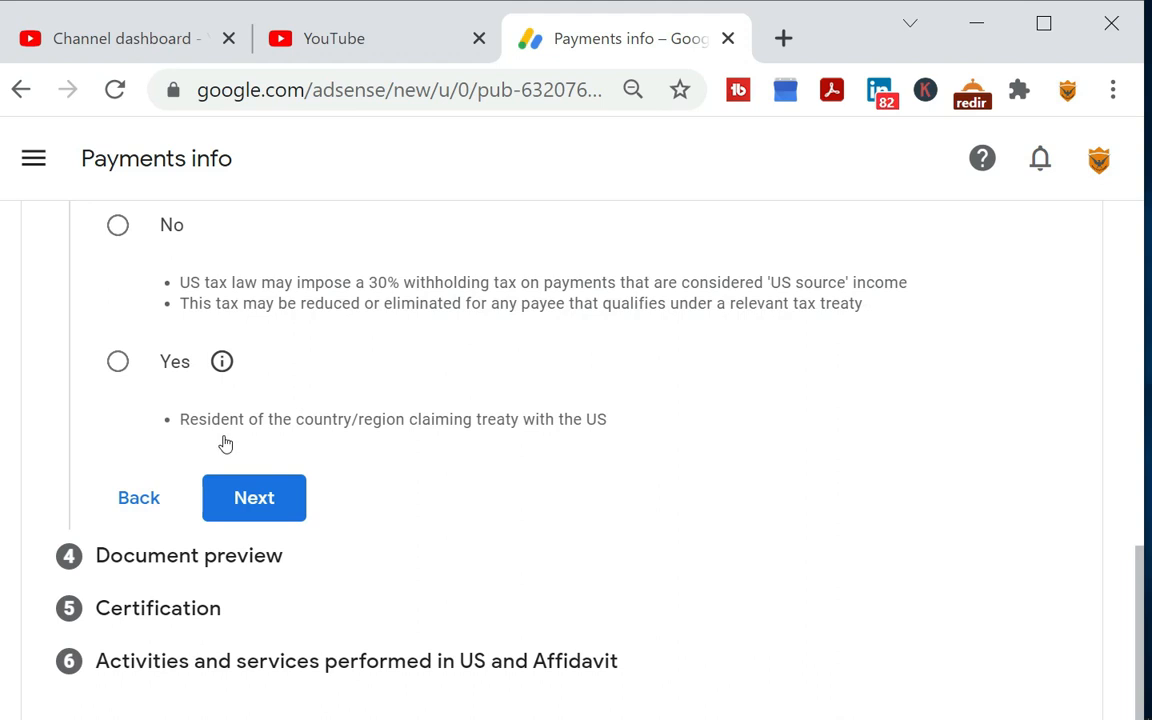
pyautogui.click(262, 398)
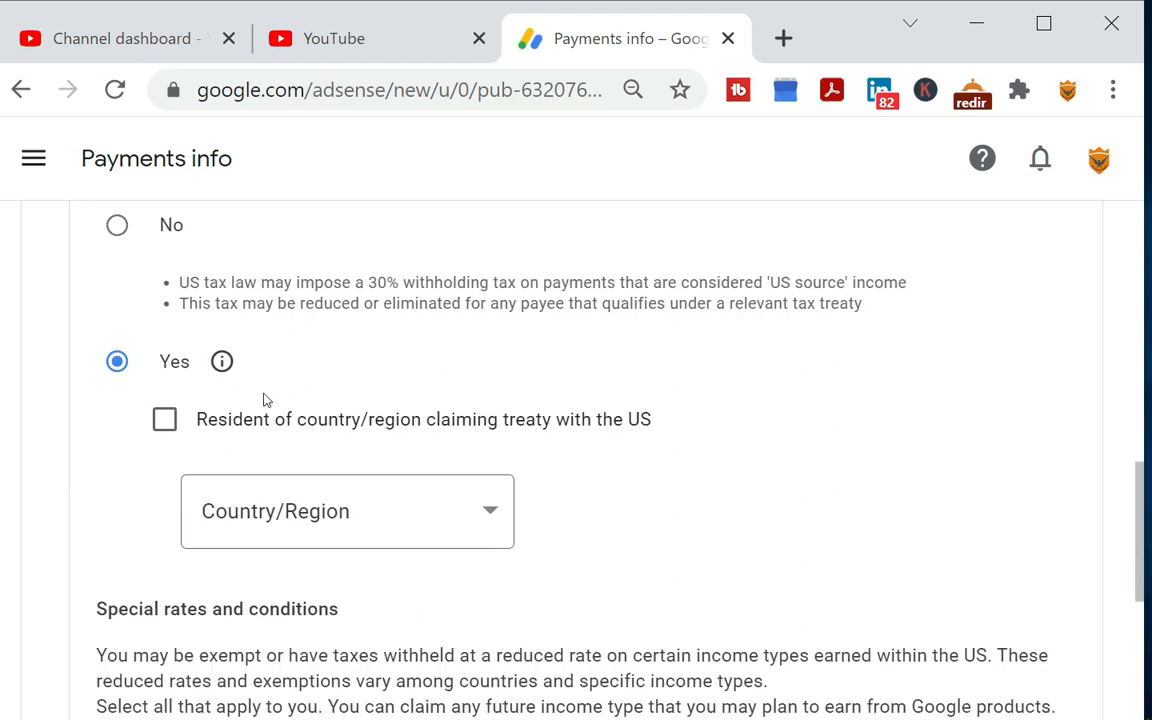
# Declare residency in a country claiming a treaty with the US and choose India as the country/region
pyautogui.click(166, 425)
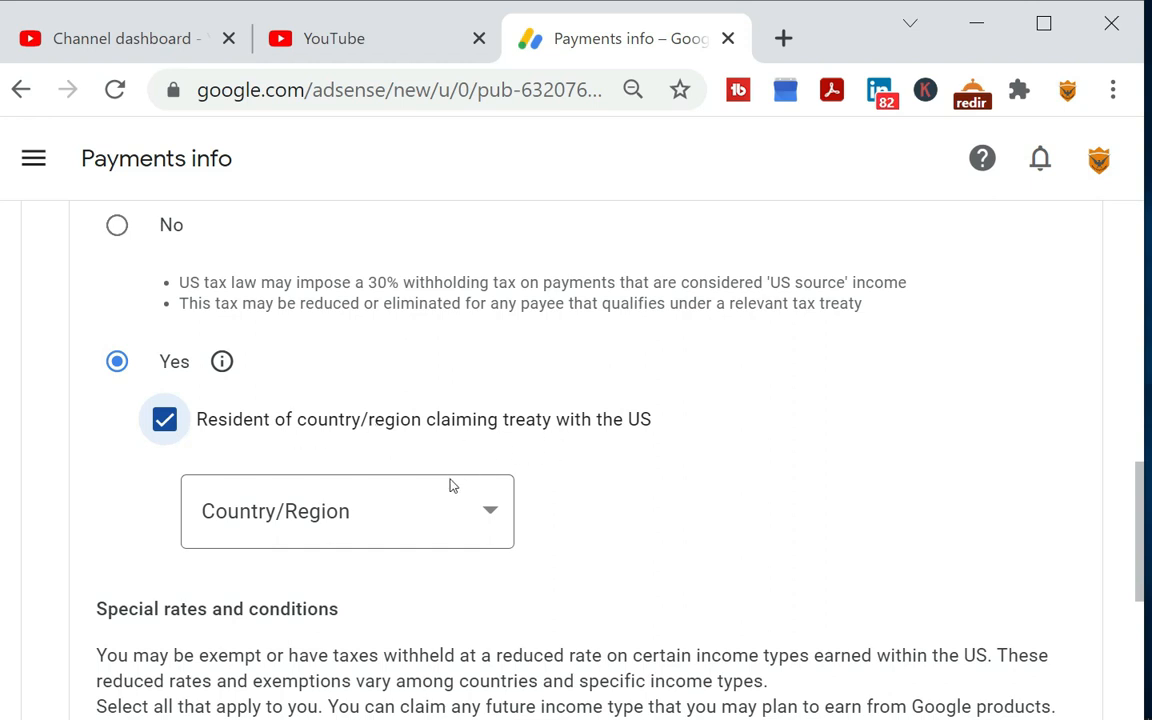
pyautogui.click(436, 512)
pyautogui.scroll(-12, 392, 388)
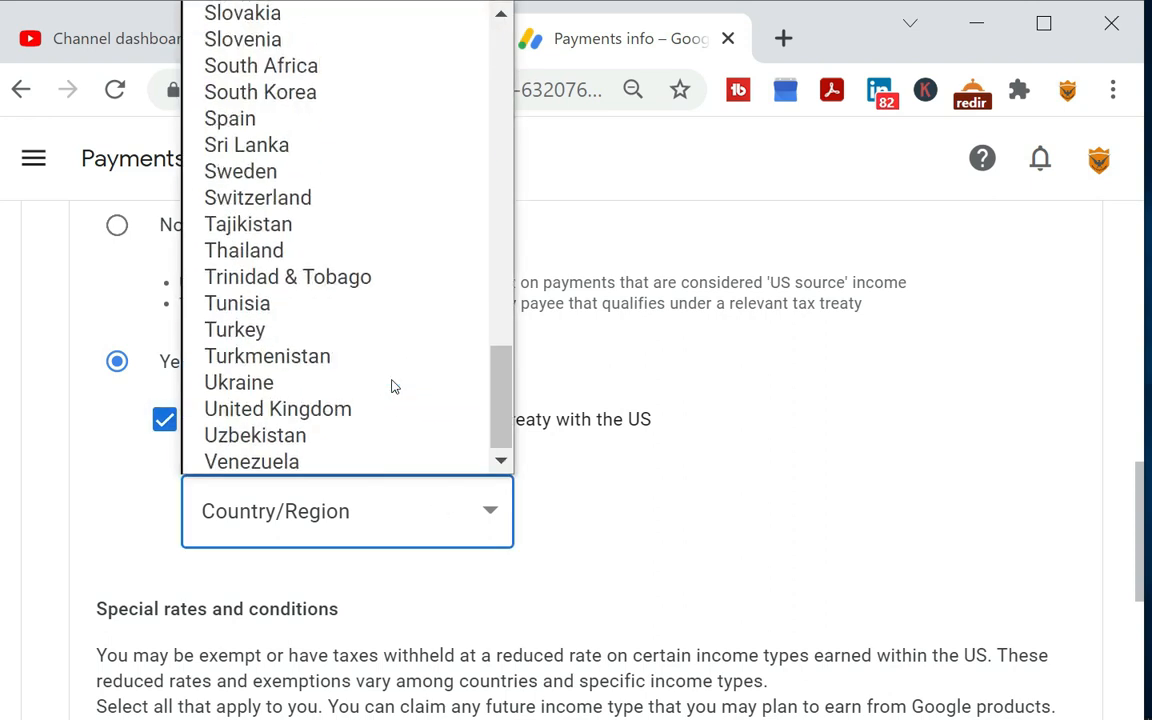
pyautogui.scroll(13, 392, 387)
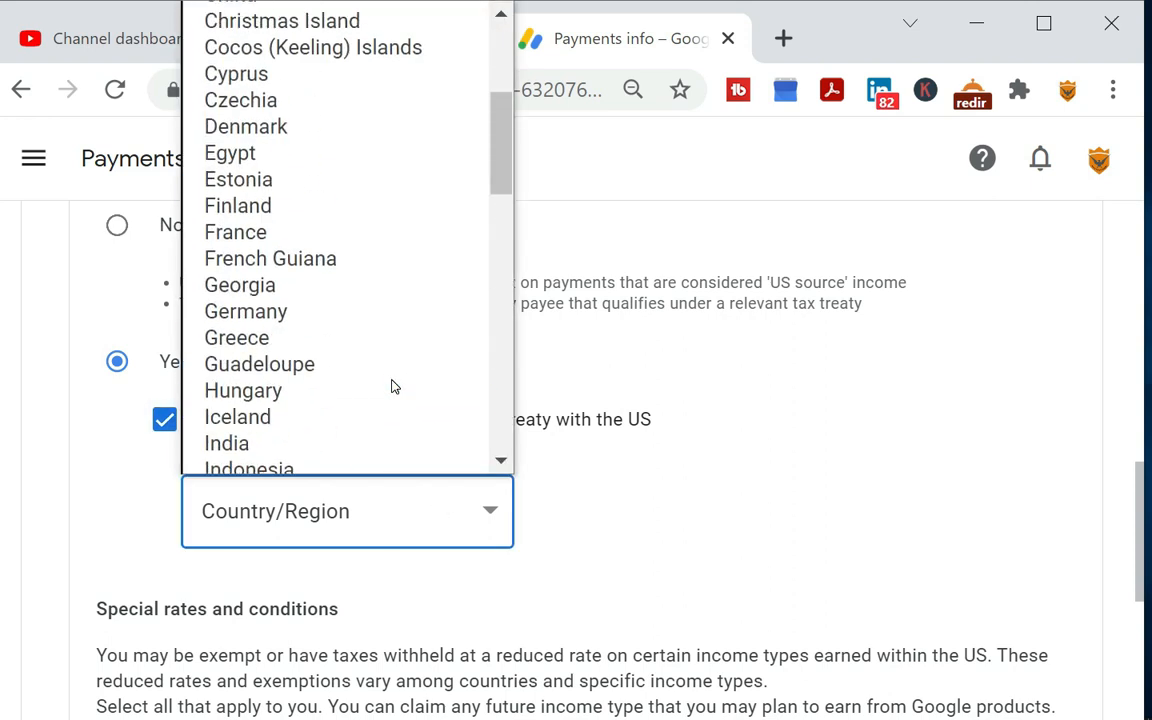
pyautogui.scroll(-6, 390, 385)
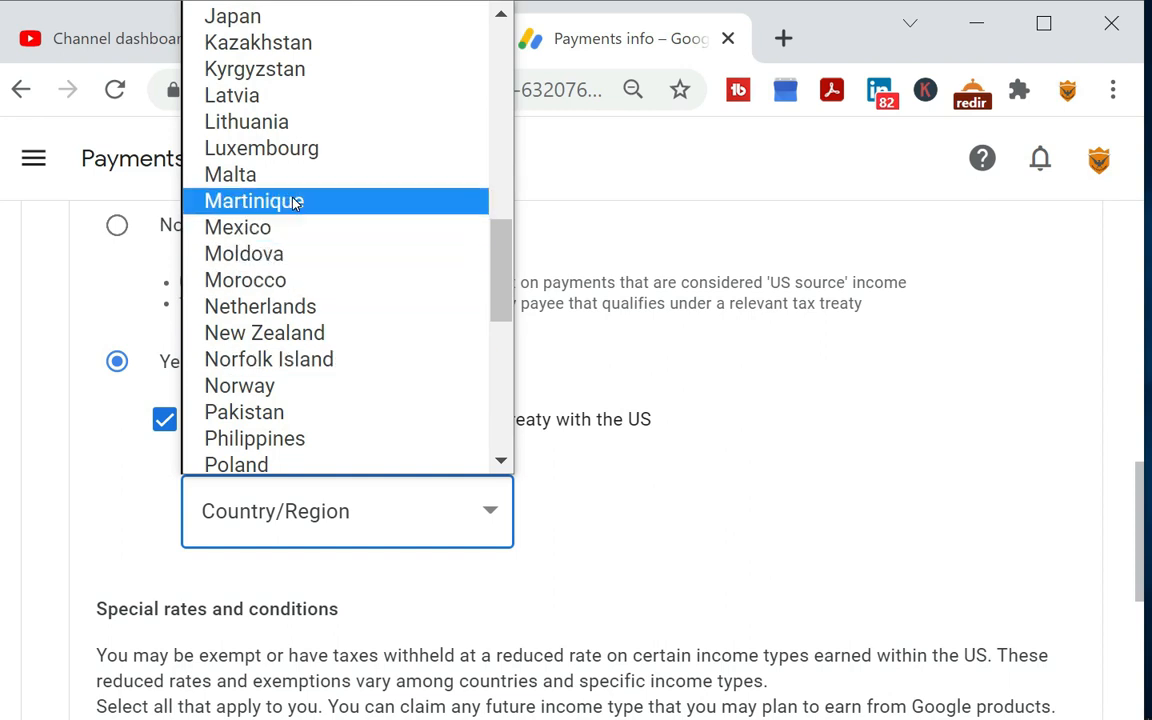
pyautogui.scroll(3, 298, 230)
pyautogui.click(268, 150)
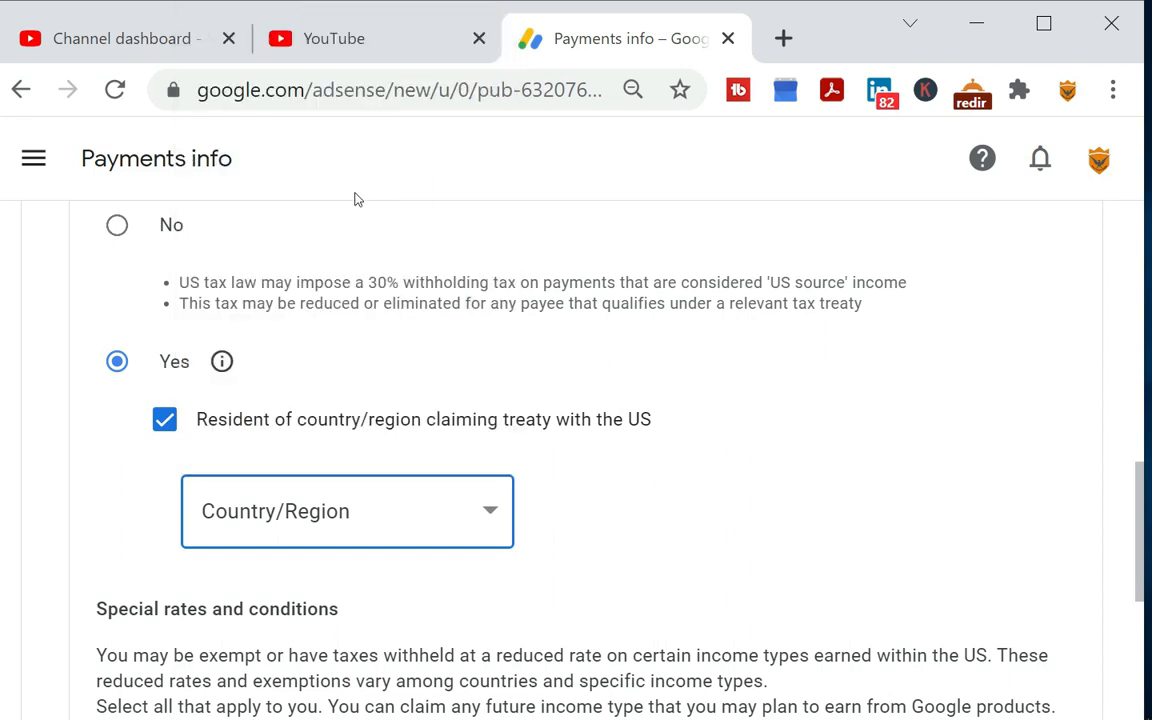
# Claim the special rate for Services (such as AdSense) under Article 7 and paragraph 1
pyautogui.scroll(-3, 455, 515)
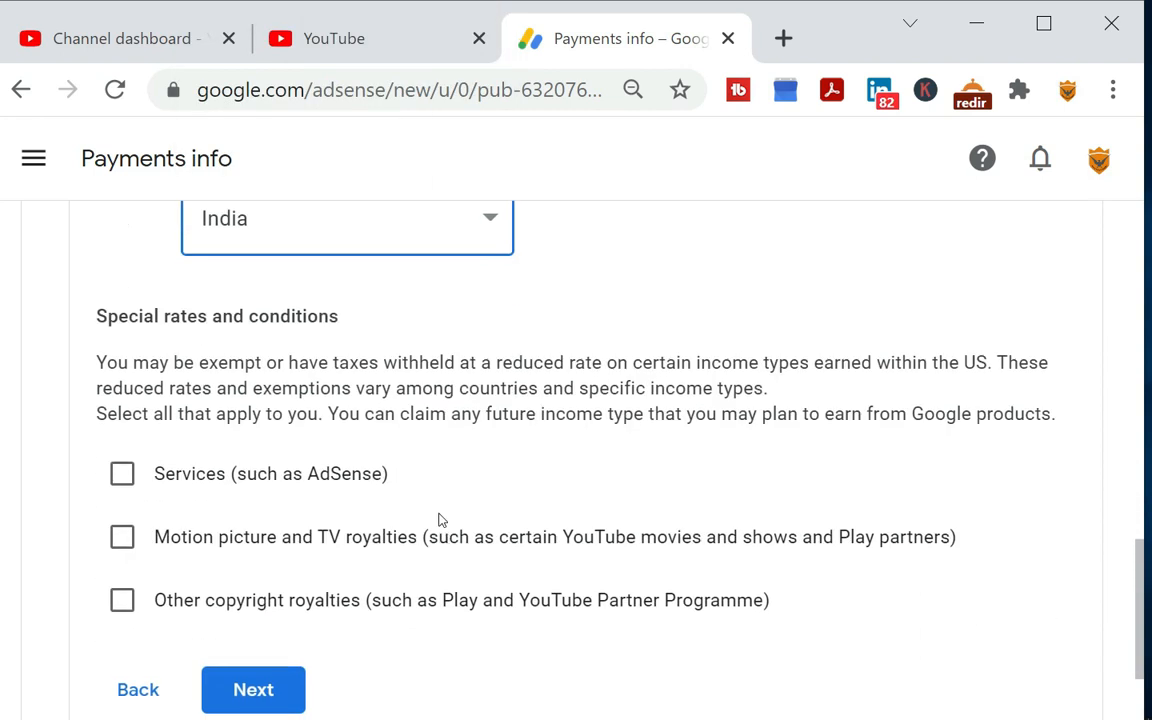
pyautogui.scroll(-2, 213, 366)
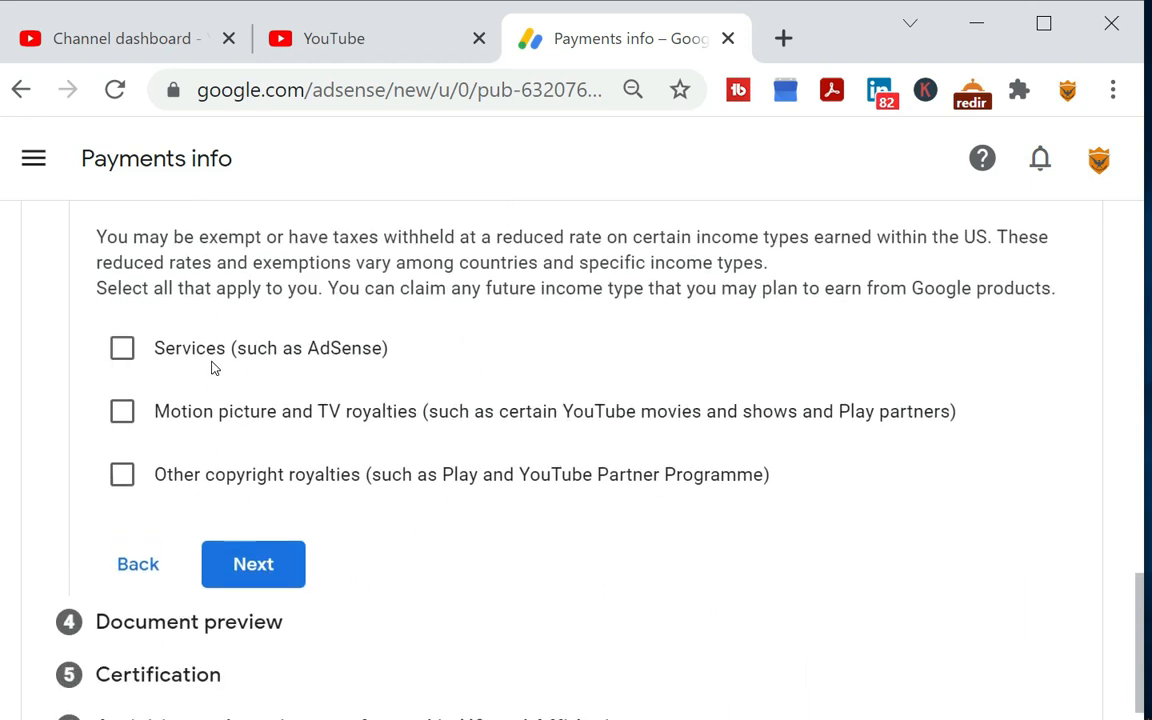
pyautogui.scroll(2, 213, 366)
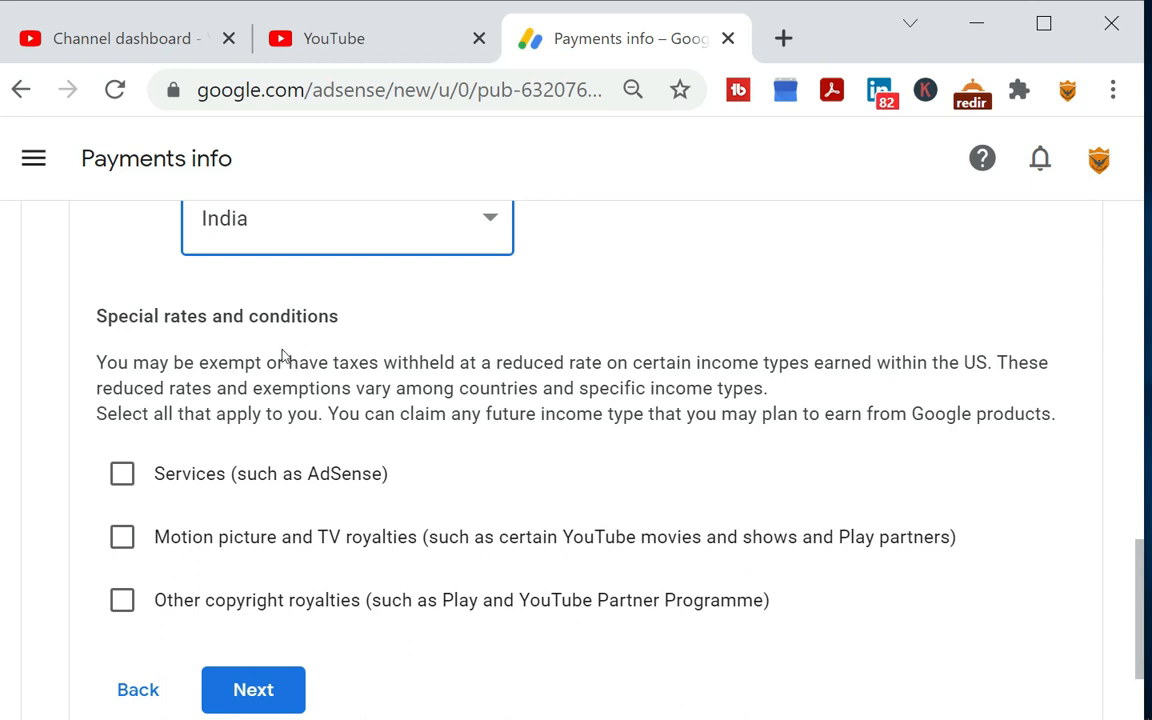
pyautogui.click(121, 478)
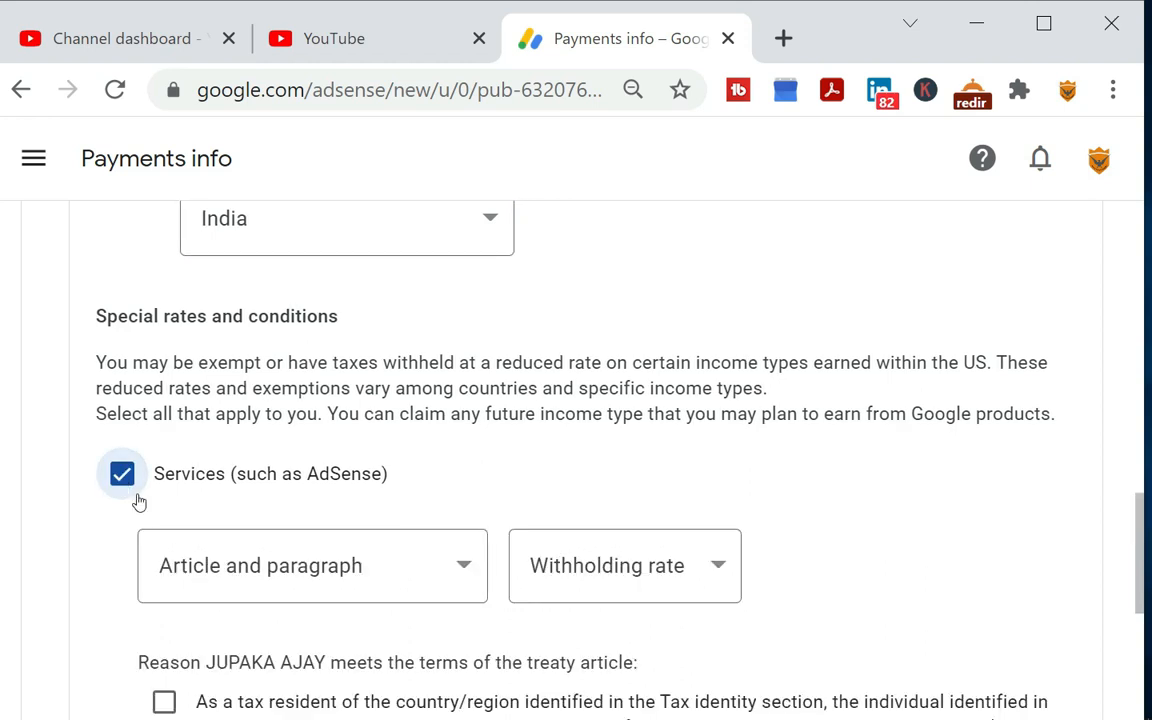
pyautogui.click(365, 589)
pyautogui.scroll(-2, 365, 589)
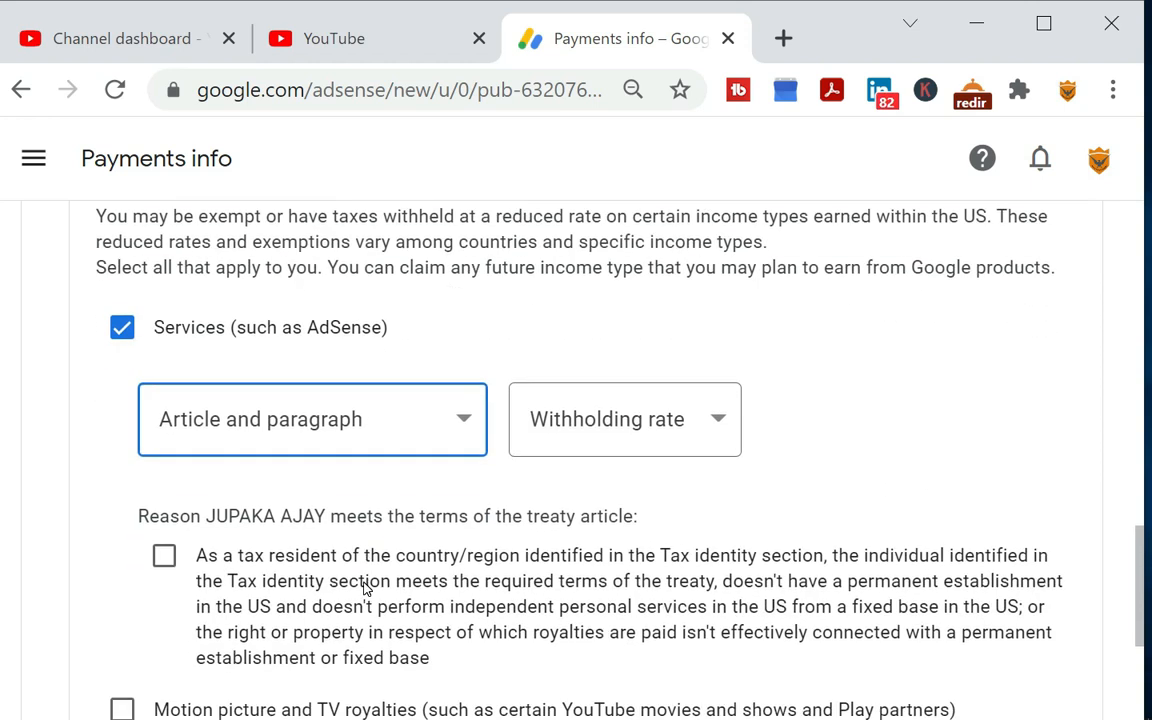
pyautogui.click(341, 431)
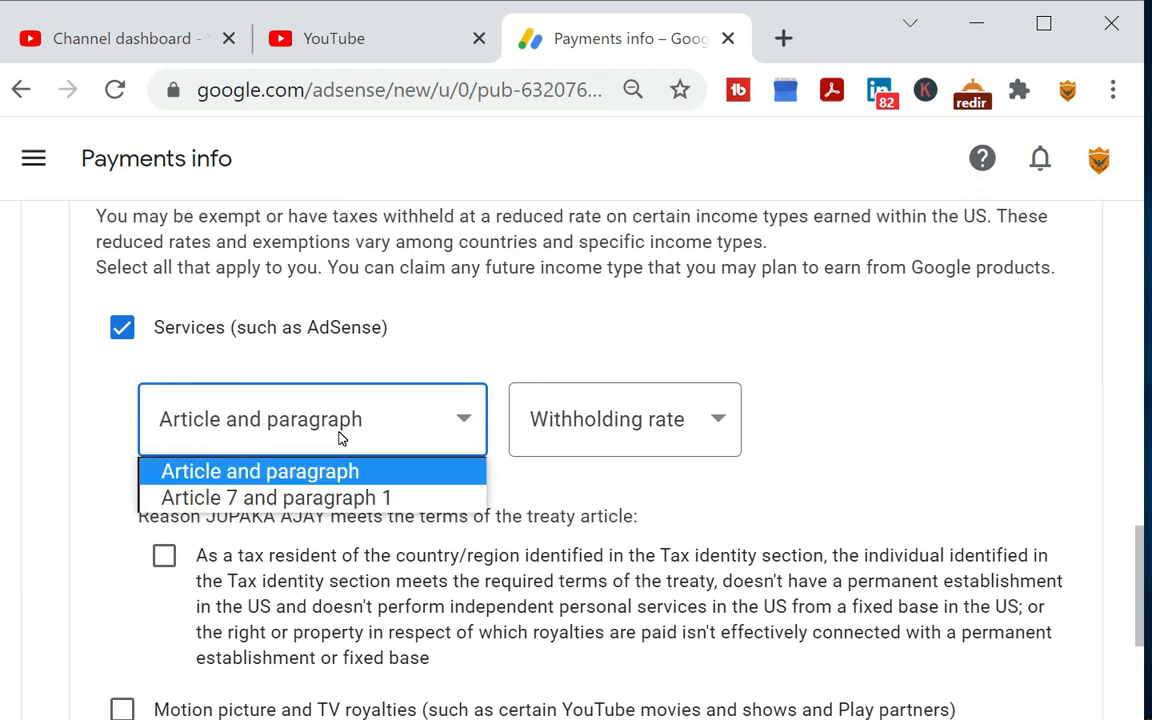
pyautogui.click(345, 497)
# Set the Services withholding rate to 0% (reduced treaty rate) and confirm the reason for meeting the treaty terms
pyautogui.click(614, 440)
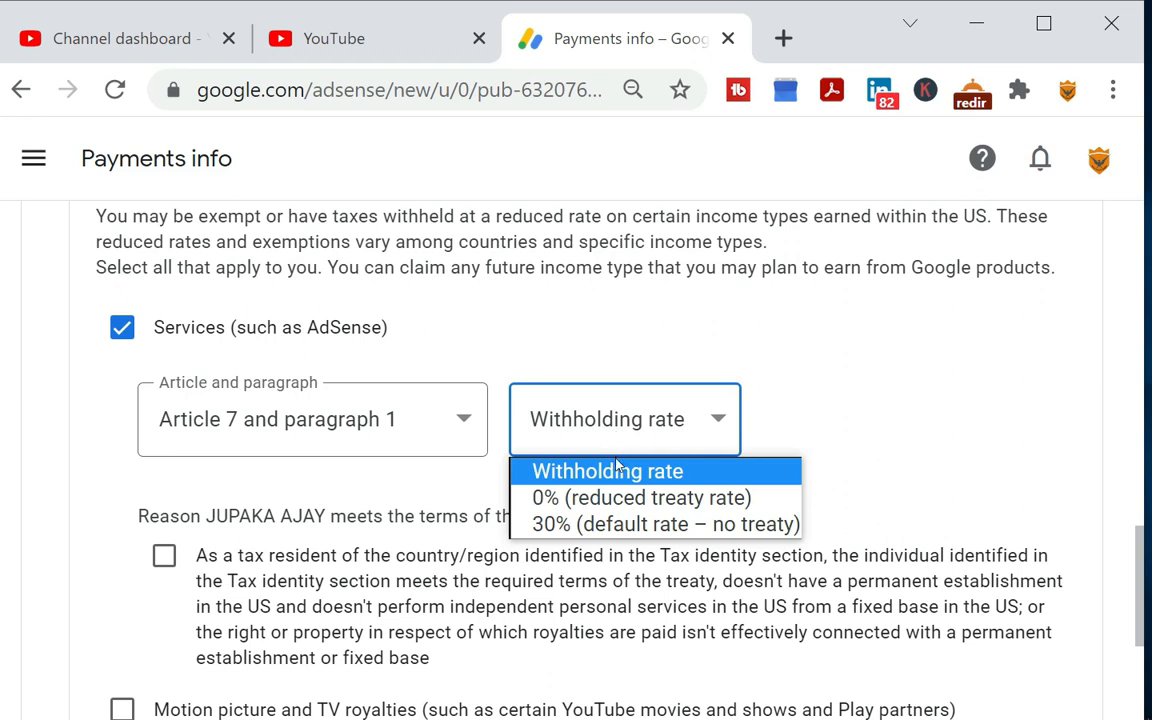
pyautogui.click(612, 497)
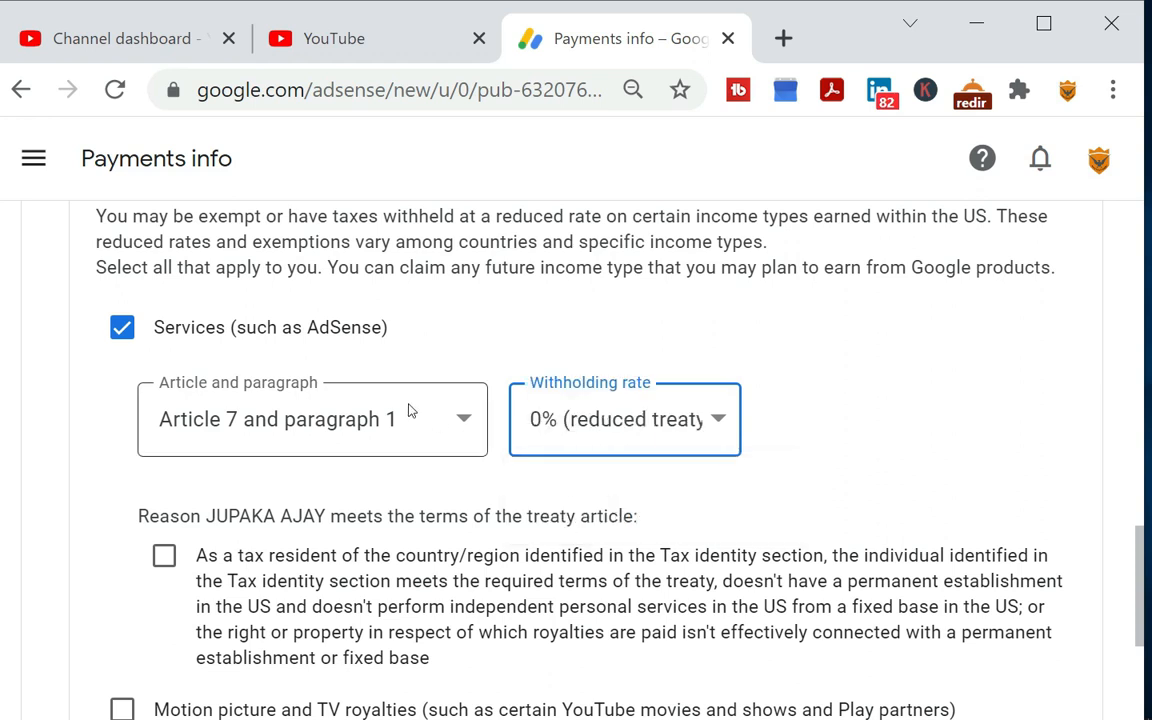
pyautogui.click(455, 438)
pyautogui.click(455, 438)
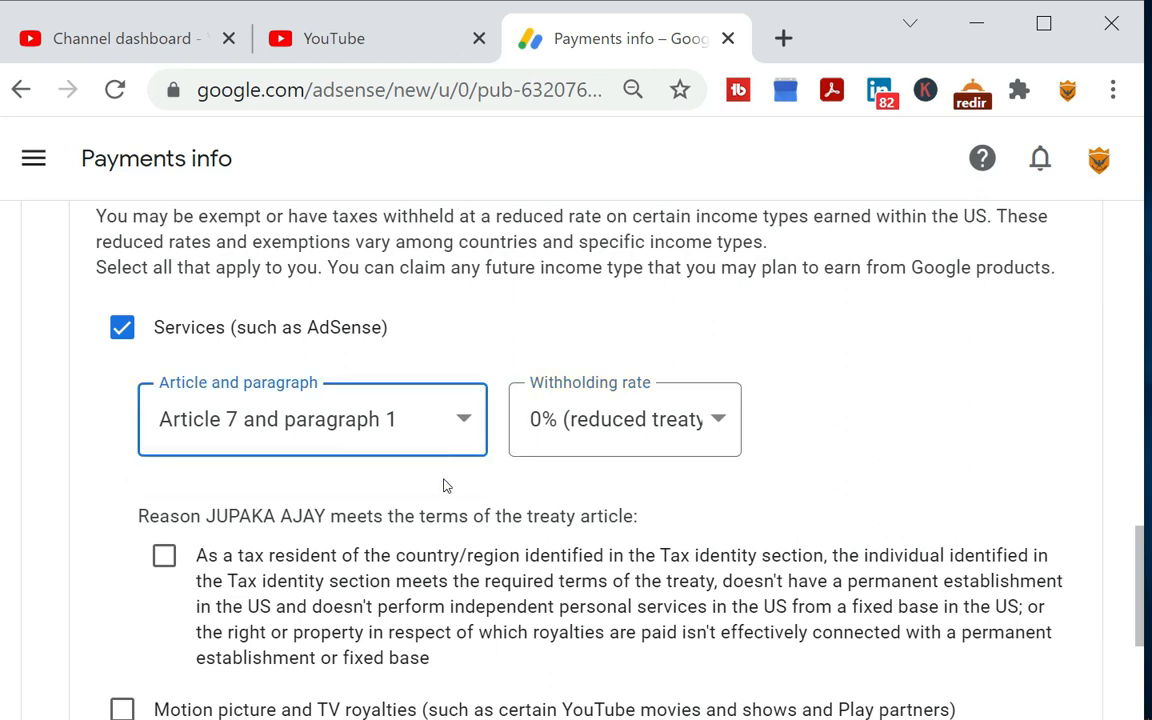
pyautogui.scroll(-2, 442, 483)
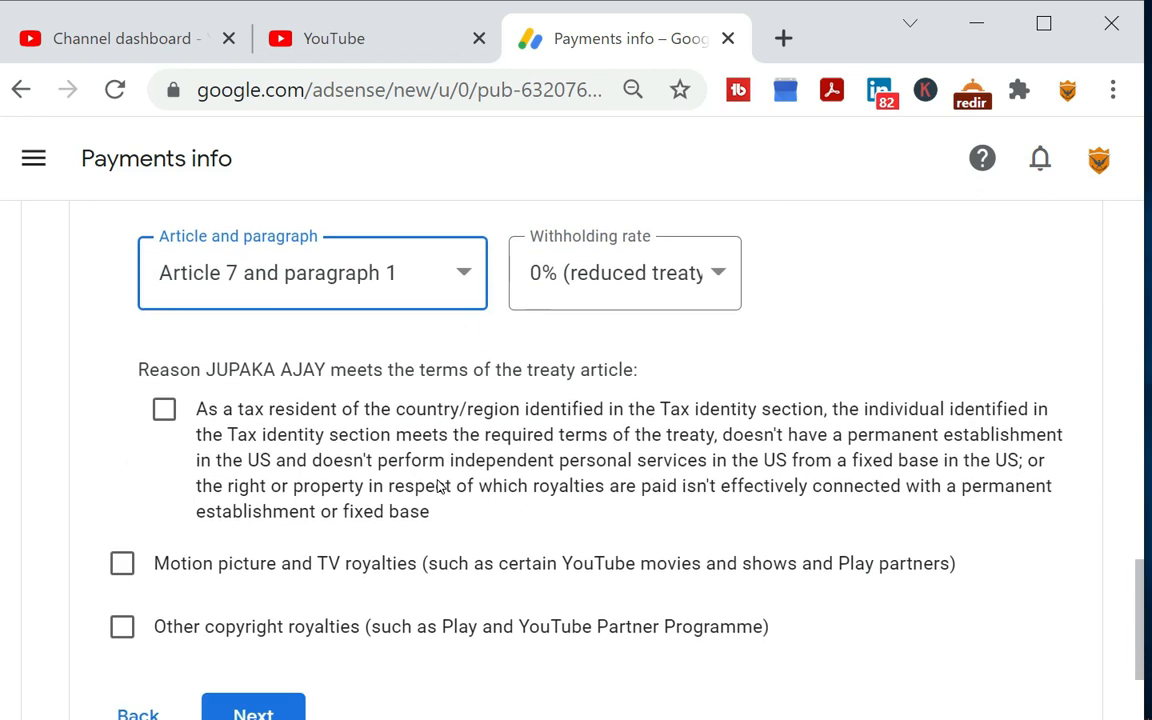
pyautogui.click(166, 412)
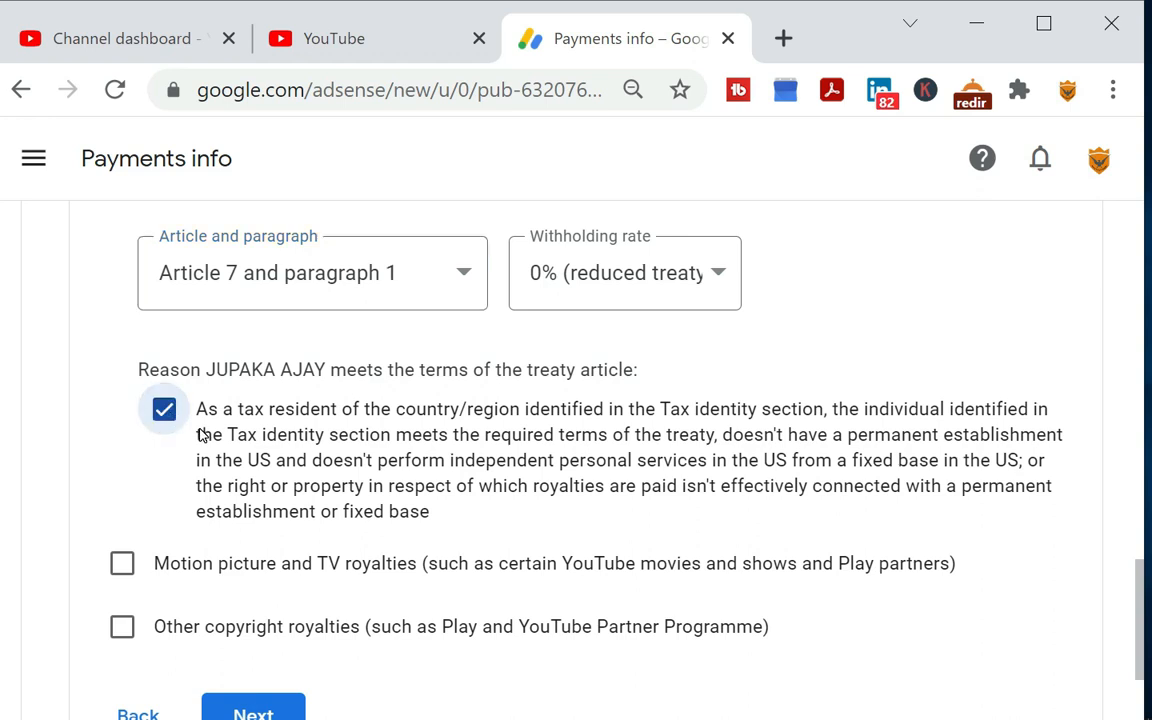
# Claim motion picture and TV royalties under Article 12 and paragraph 2A II at the 15% reduced treaty rate, confirming the treaty reason
pyautogui.scroll(-2, 200, 436)
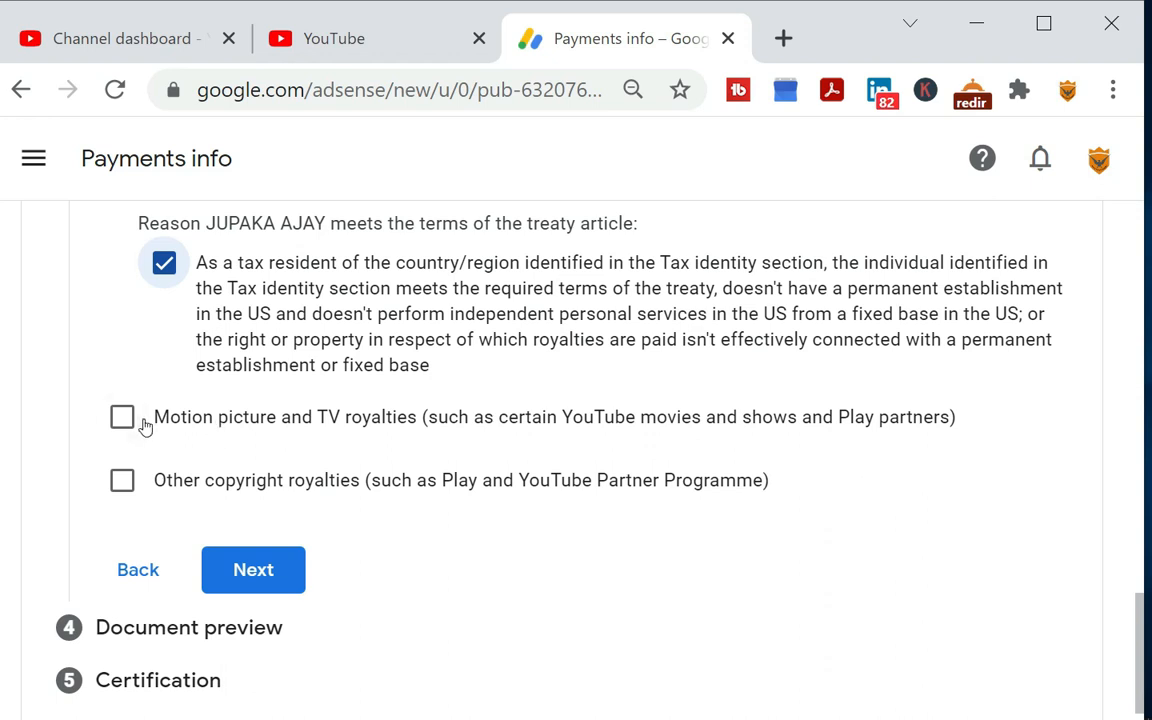
pyautogui.click(130, 421)
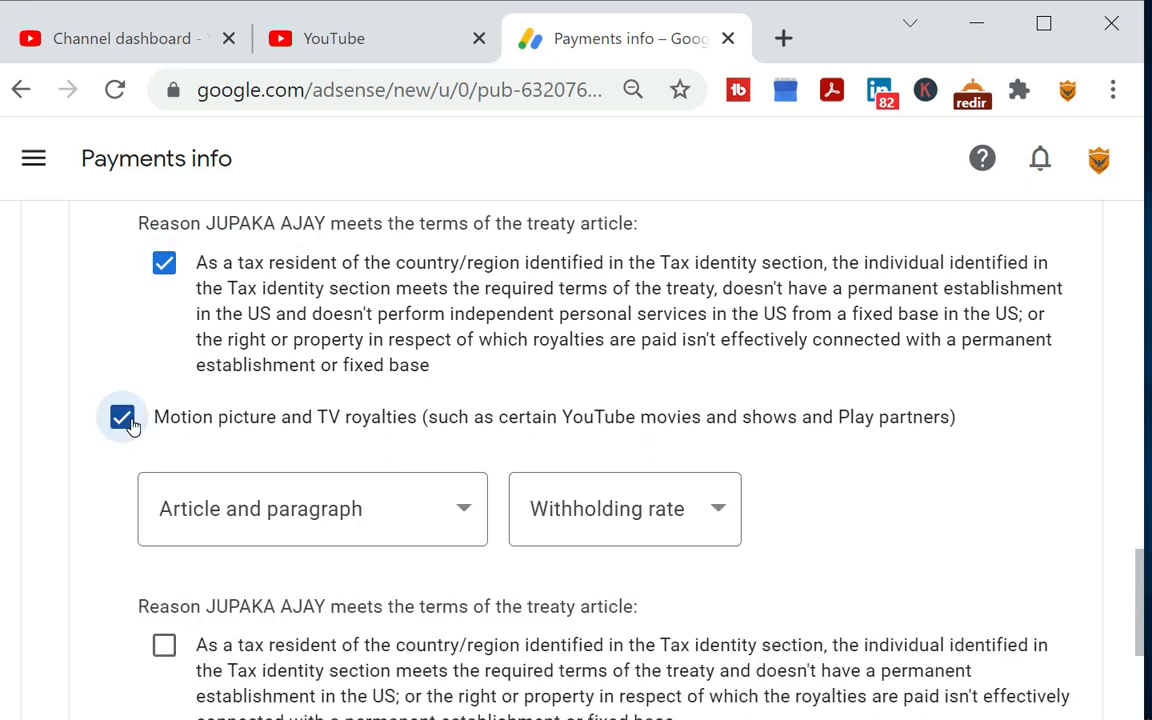
pyautogui.click(379, 514)
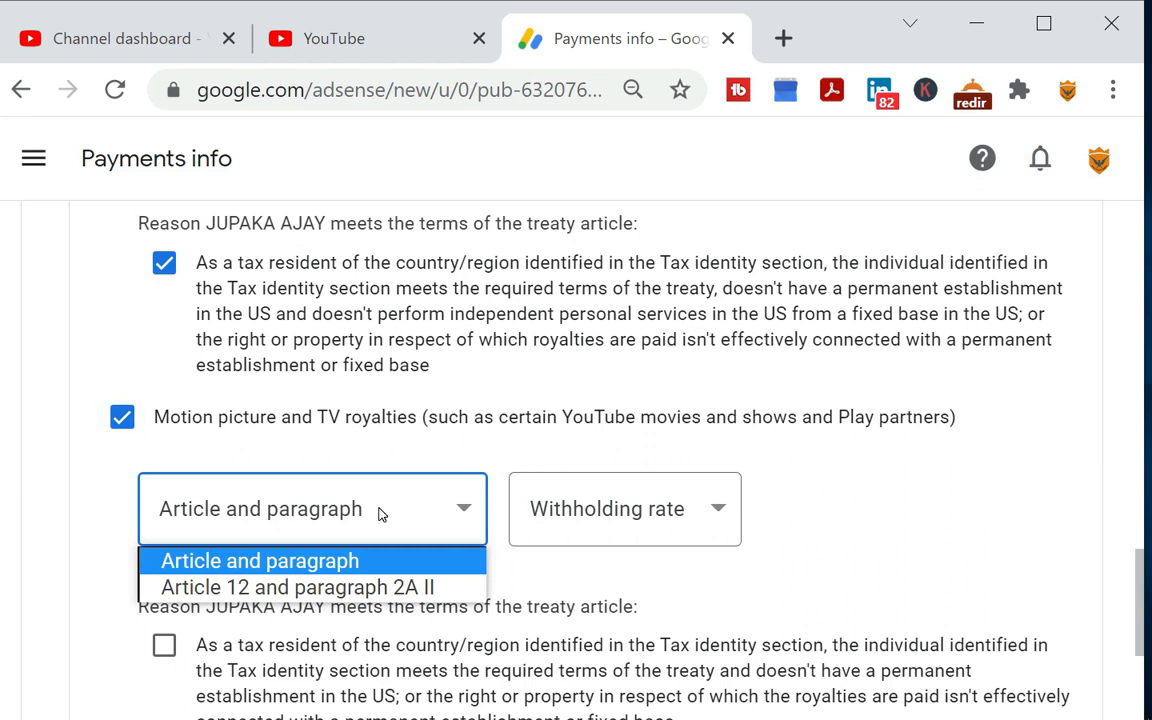
pyautogui.click(380, 590)
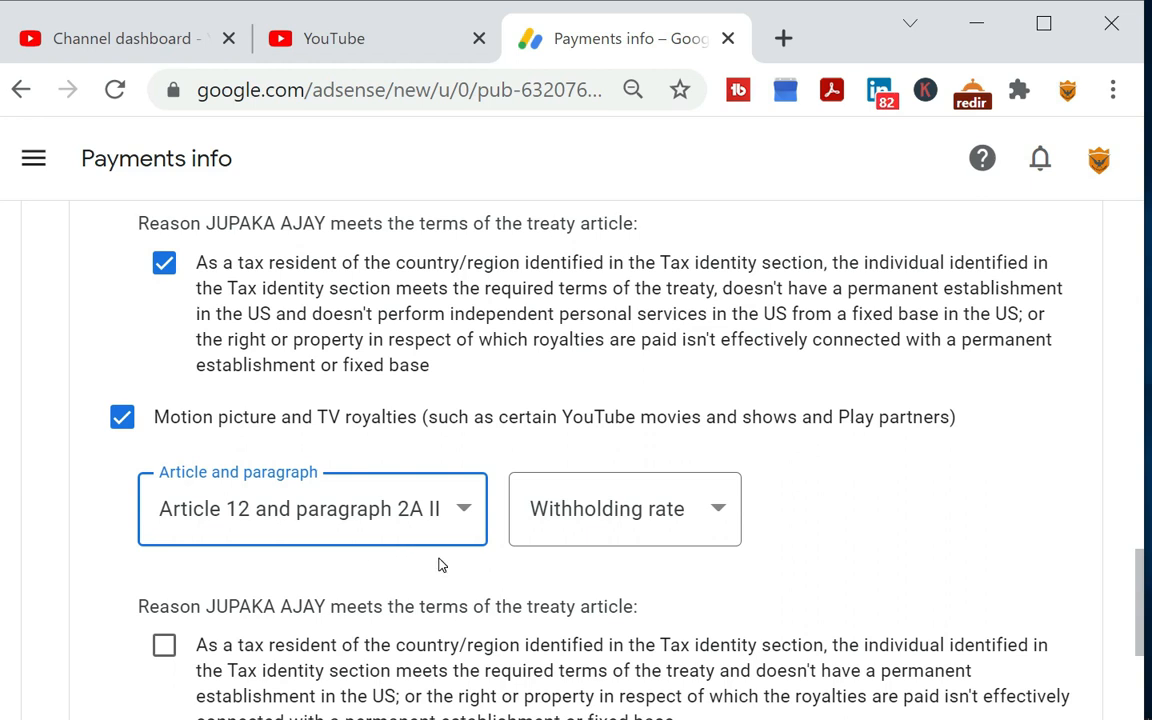
pyautogui.click(596, 540)
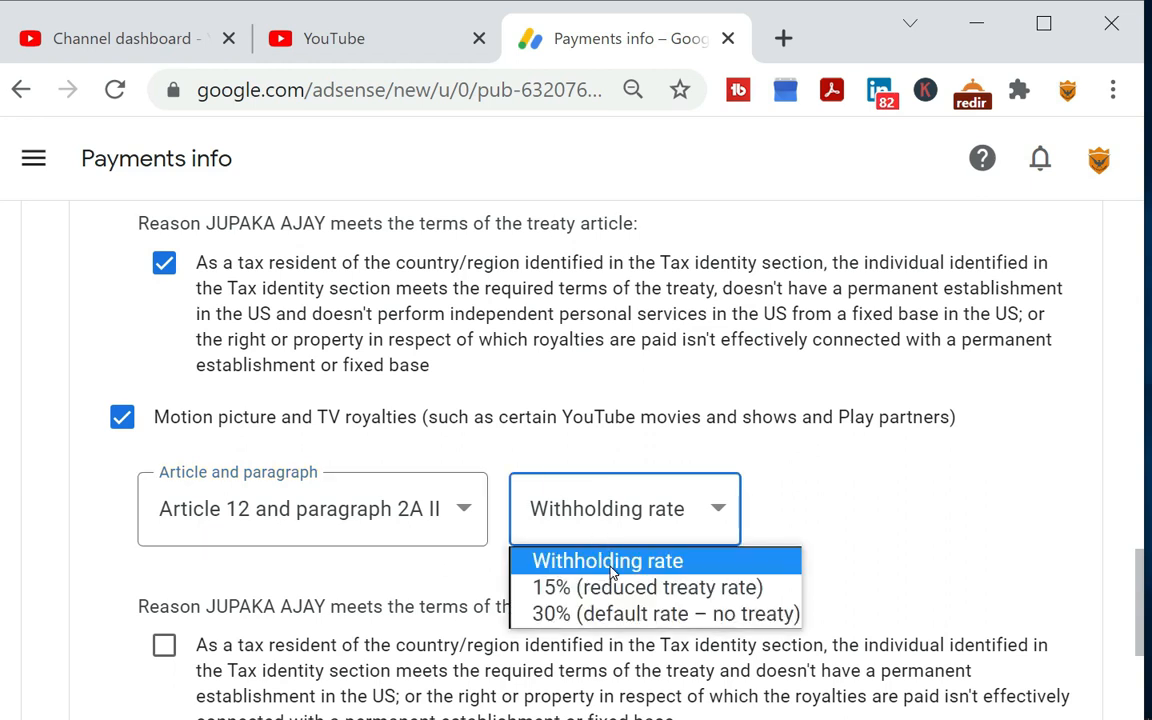
pyautogui.click(613, 588)
pyautogui.scroll(-3, 462, 543)
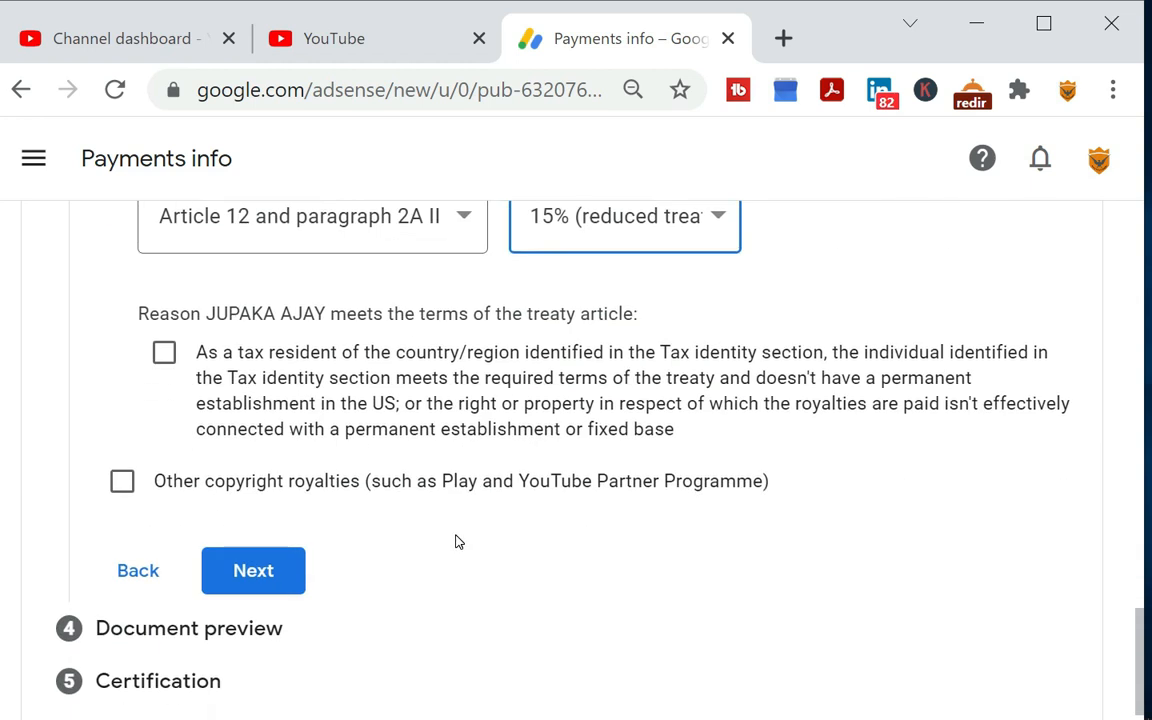
pyautogui.click(164, 356)
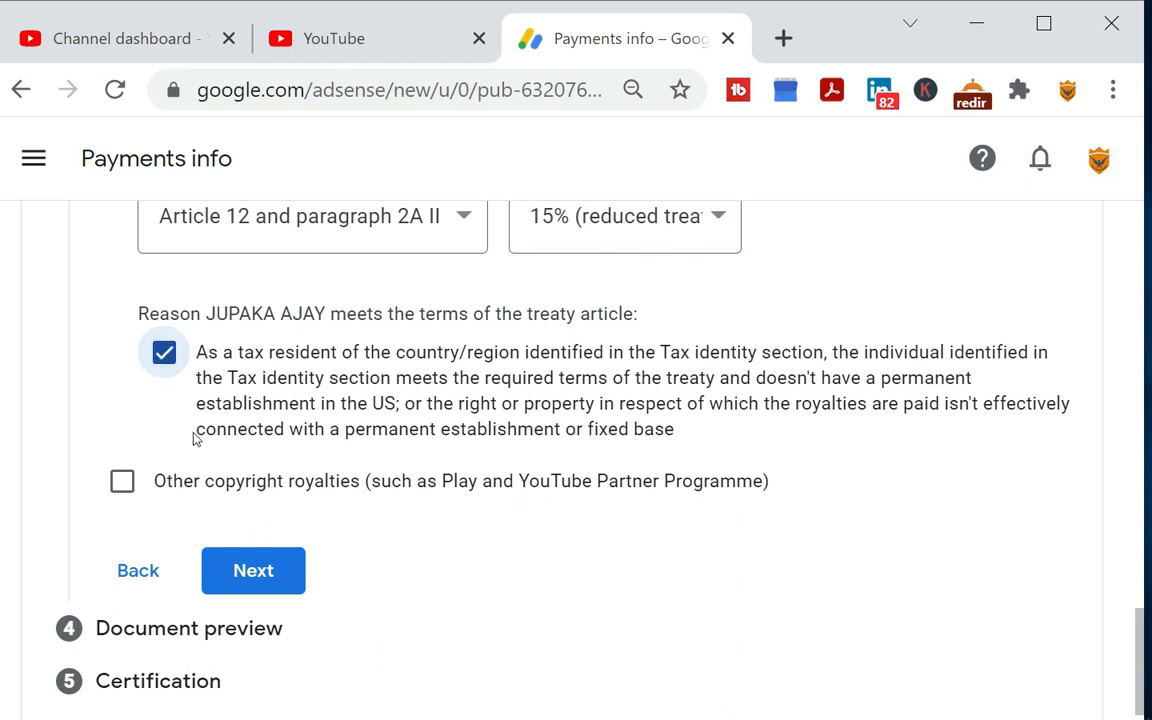
# Claim other copyright royalties under Article 12 and paragraph 2A II at the 15% reduced treaty rate, confirming the treaty reason
pyautogui.click(121, 484)
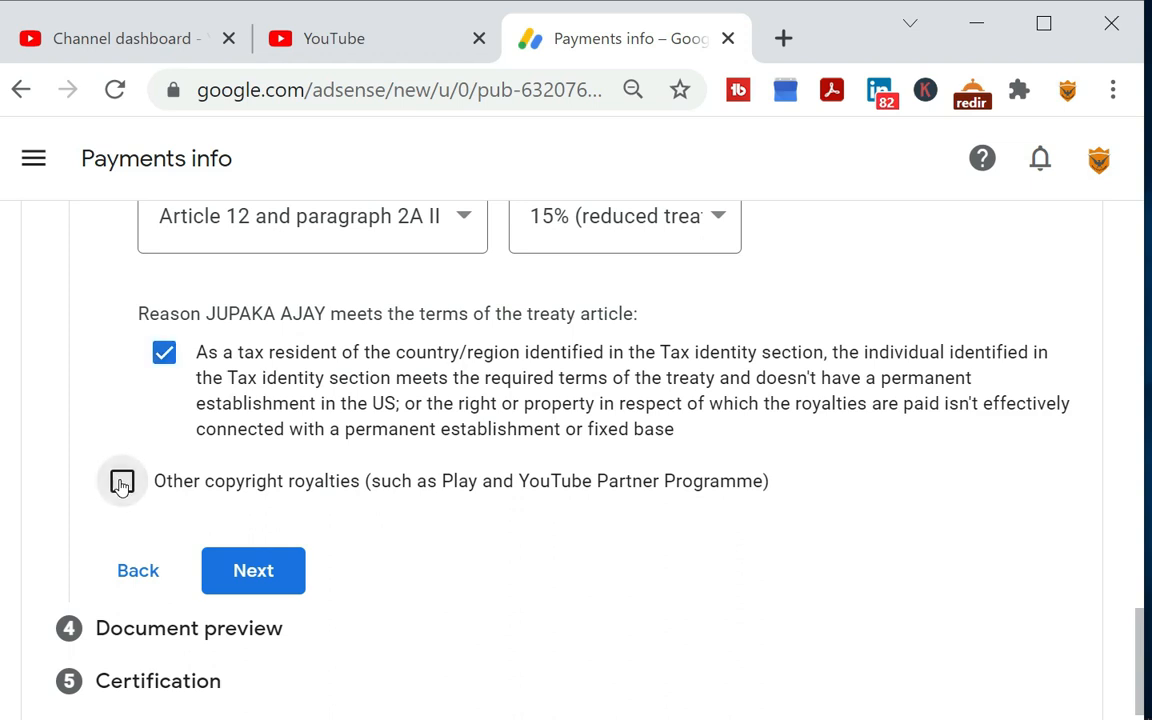
pyautogui.scroll(-3, 195, 506)
pyautogui.click(307, 295)
pyautogui.click(548, 296)
pyautogui.click(563, 360)
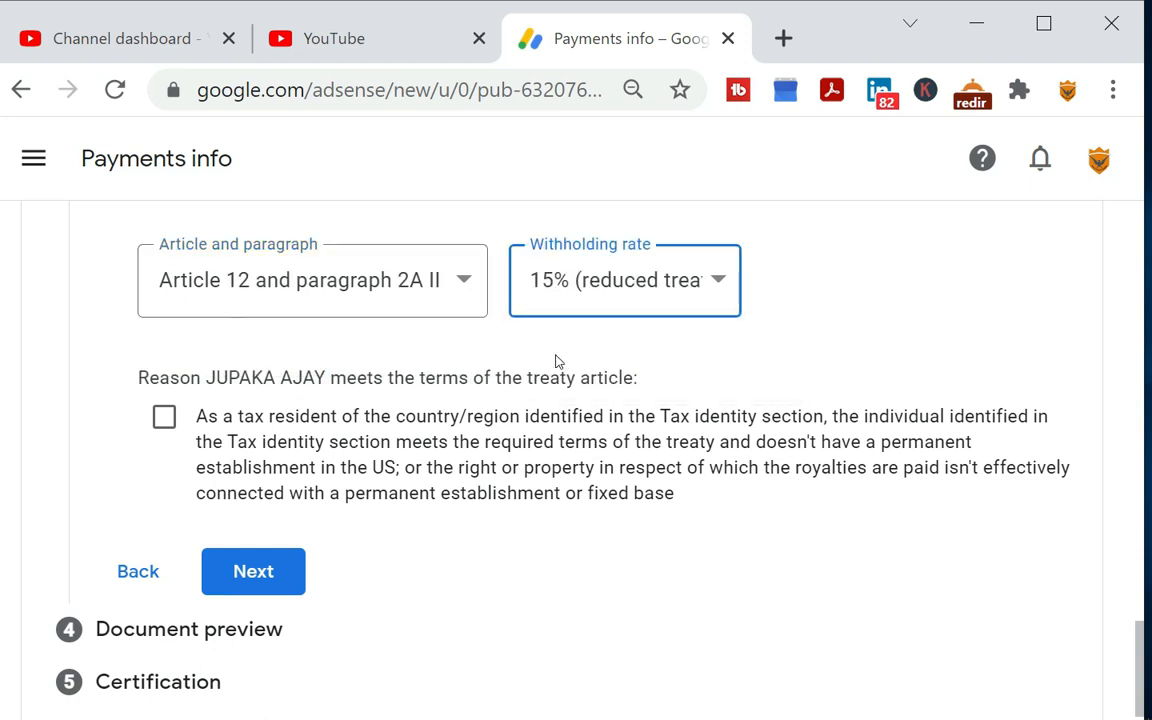
pyautogui.click(165, 417)
pyautogui.click(180, 414)
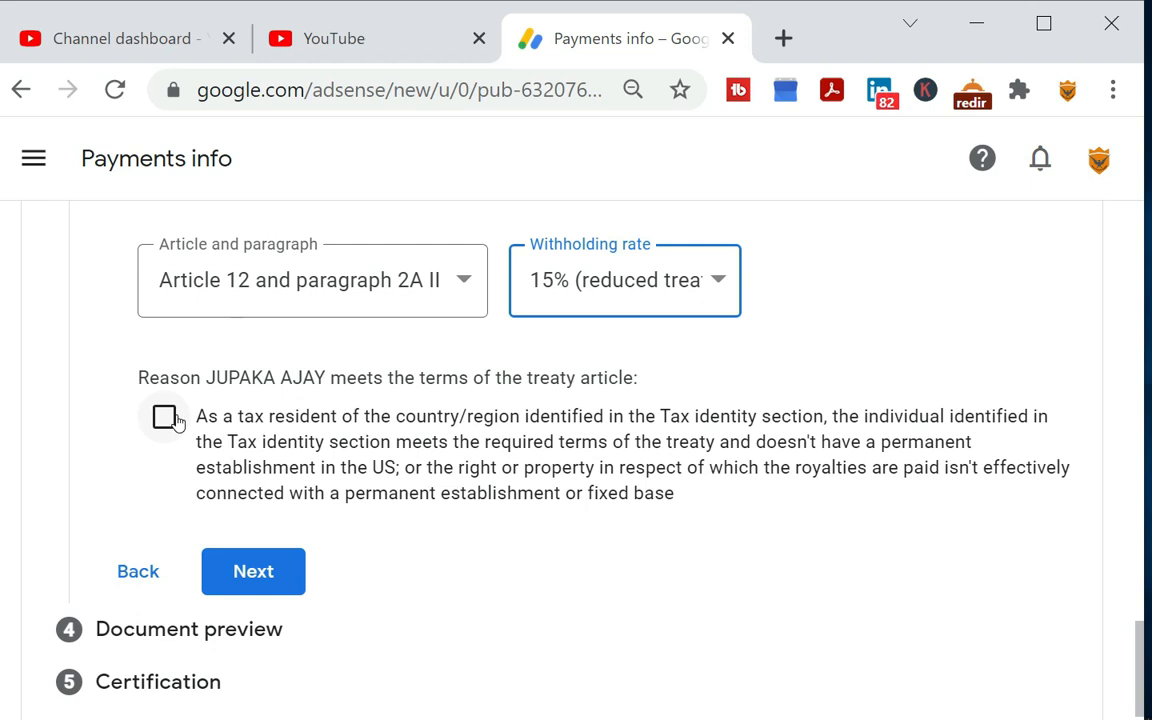
pyautogui.click(170, 419)
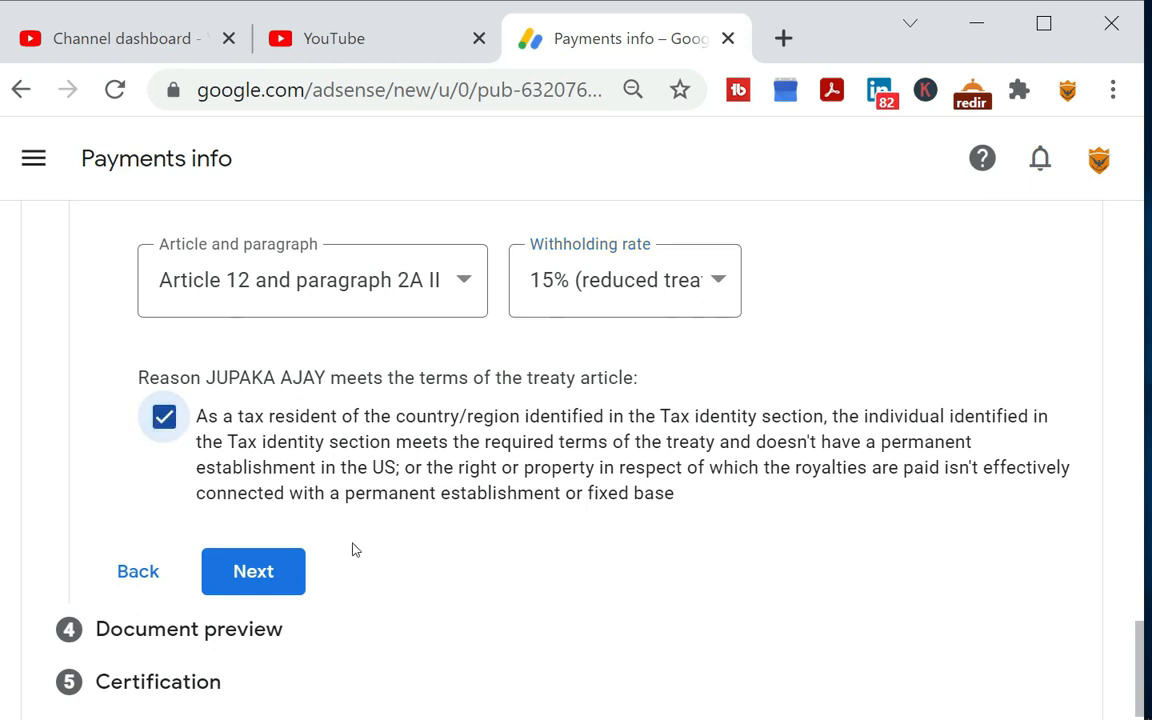
# Confirm in the document preview that the generated tax documents were reviewed, and continue to the certification section
pyautogui.scroll(-1, 398, 571)
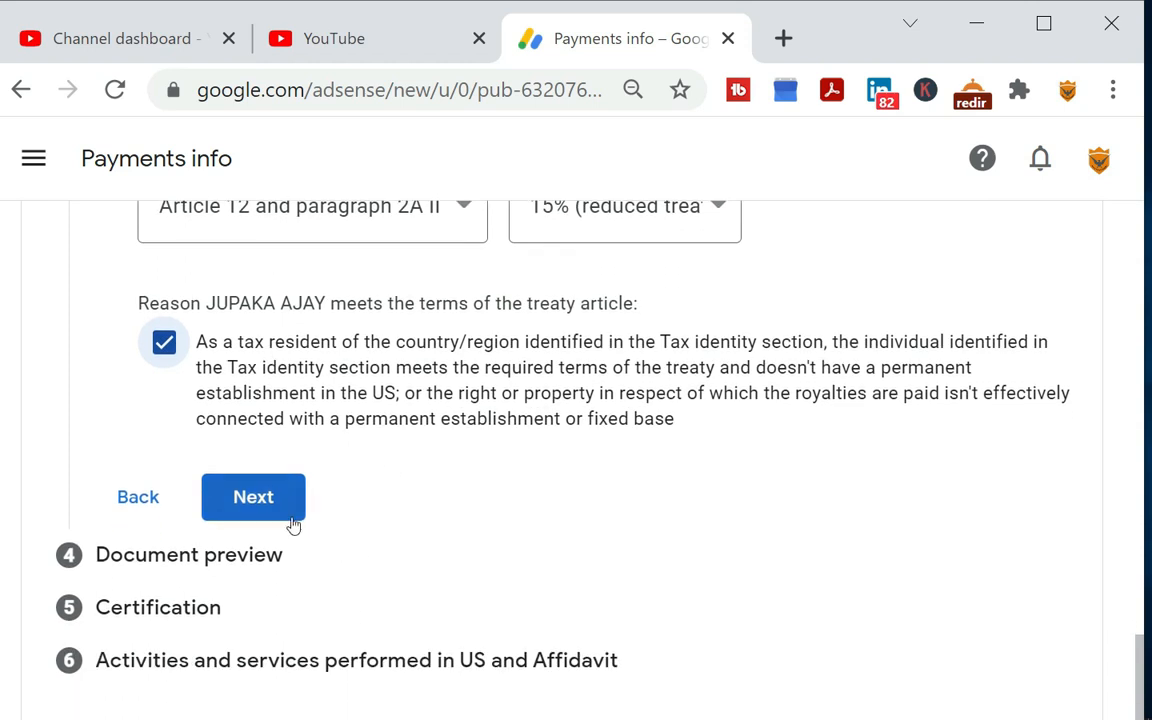
pyautogui.click(285, 510)
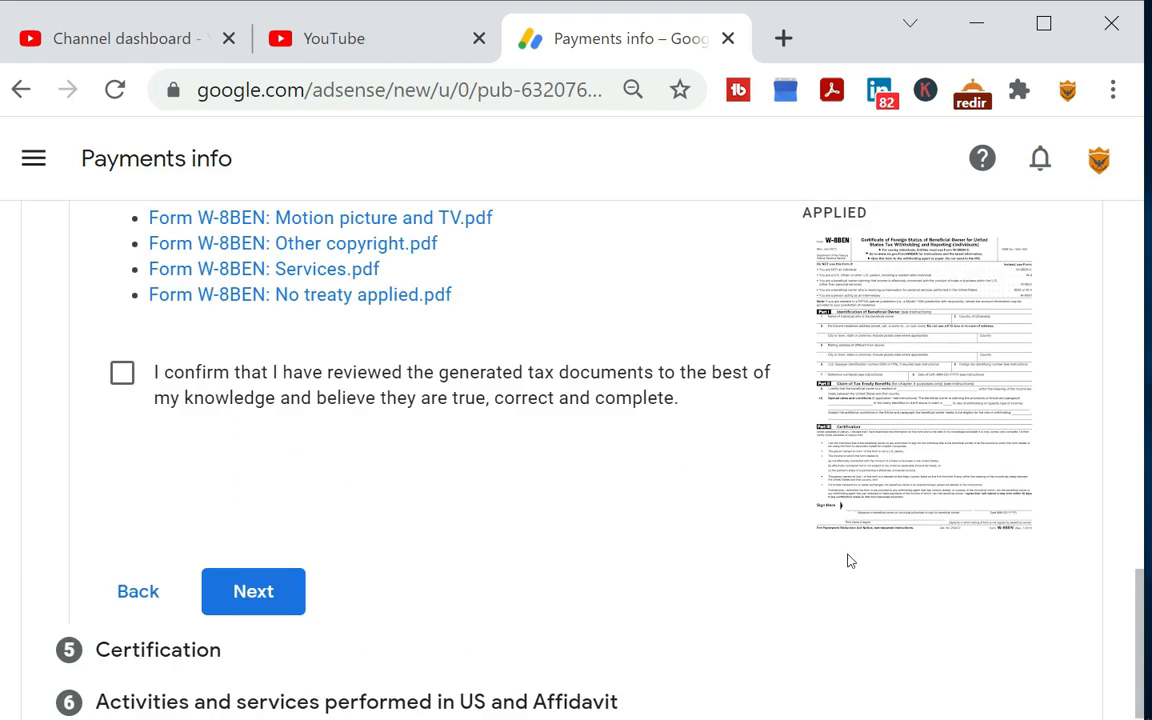
pyautogui.click(122, 374)
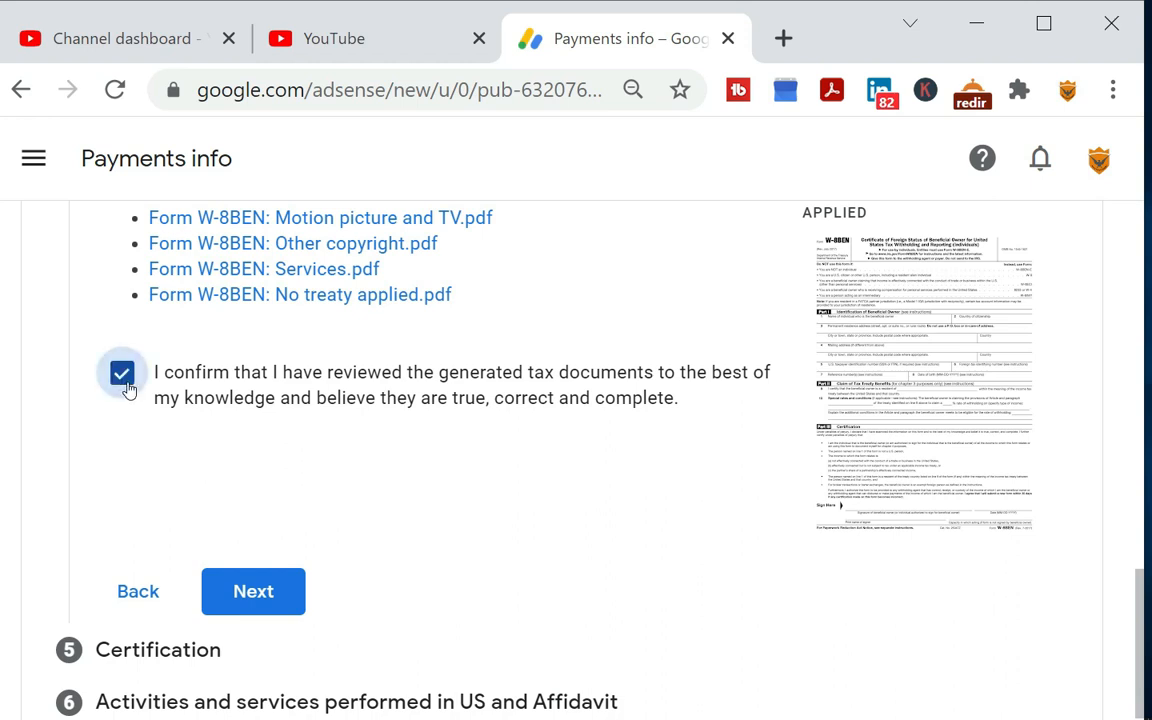
pyautogui.click(253, 594)
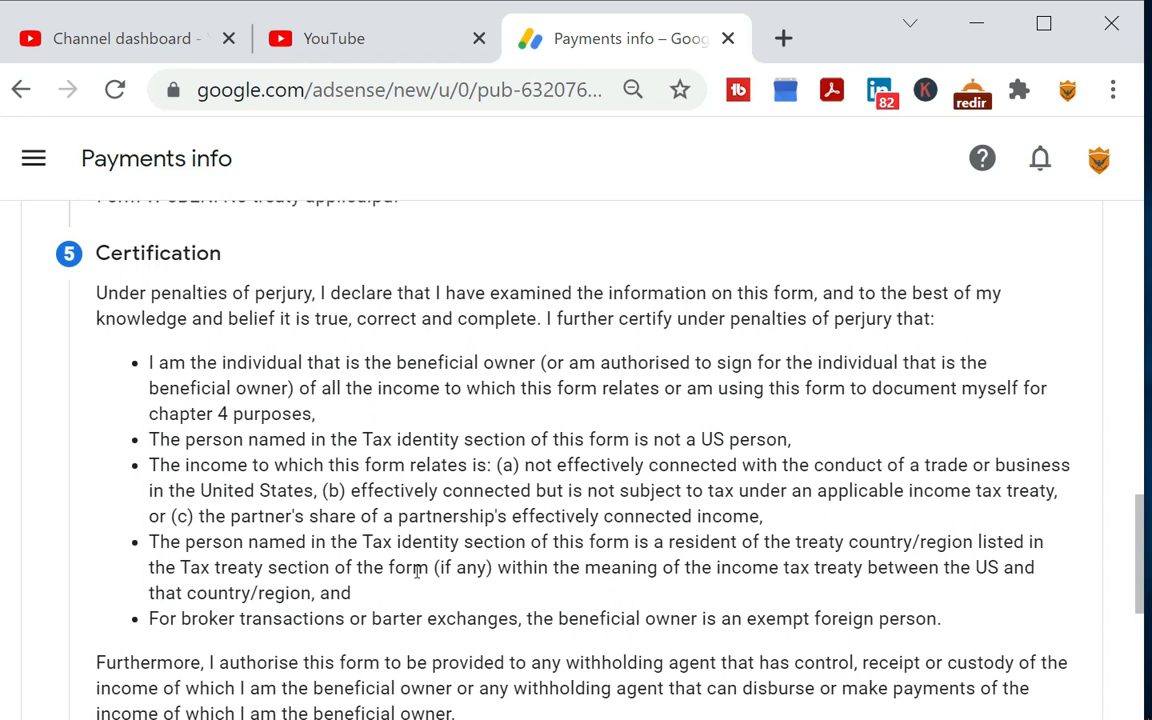
# Sign the certification with the account holder's full legal name and answer Yes to being the person listed in the signature section
pyautogui.scroll(-4, 366, 525)
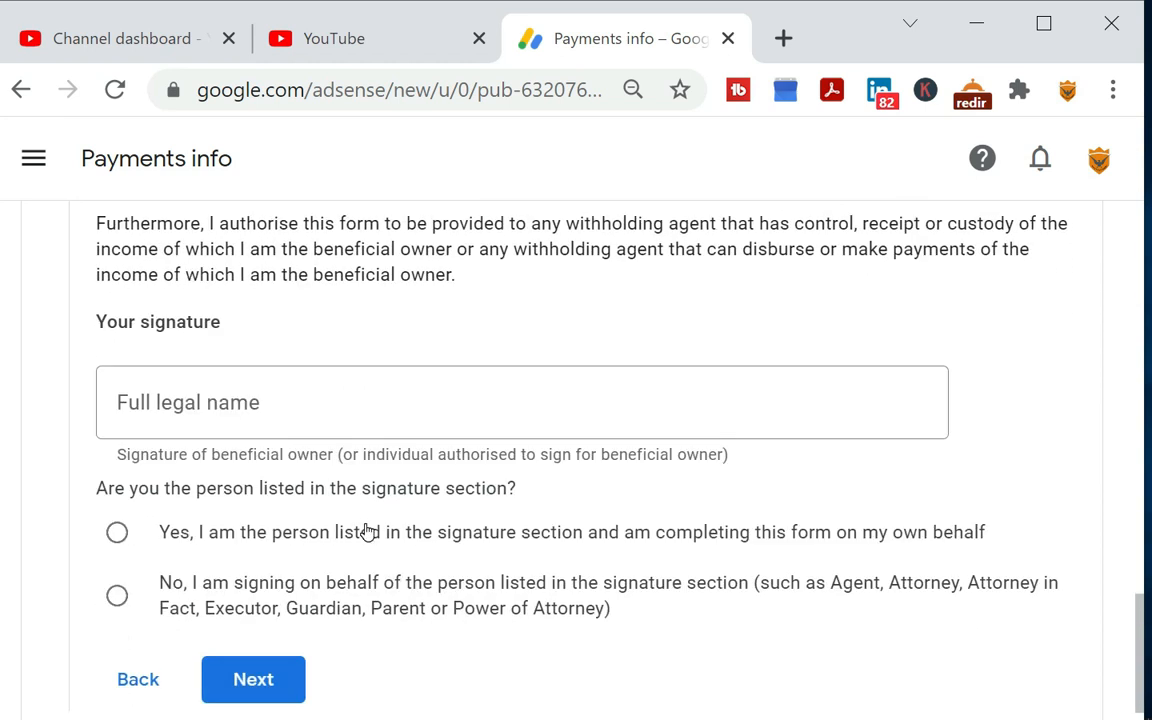
pyautogui.click(288, 418)
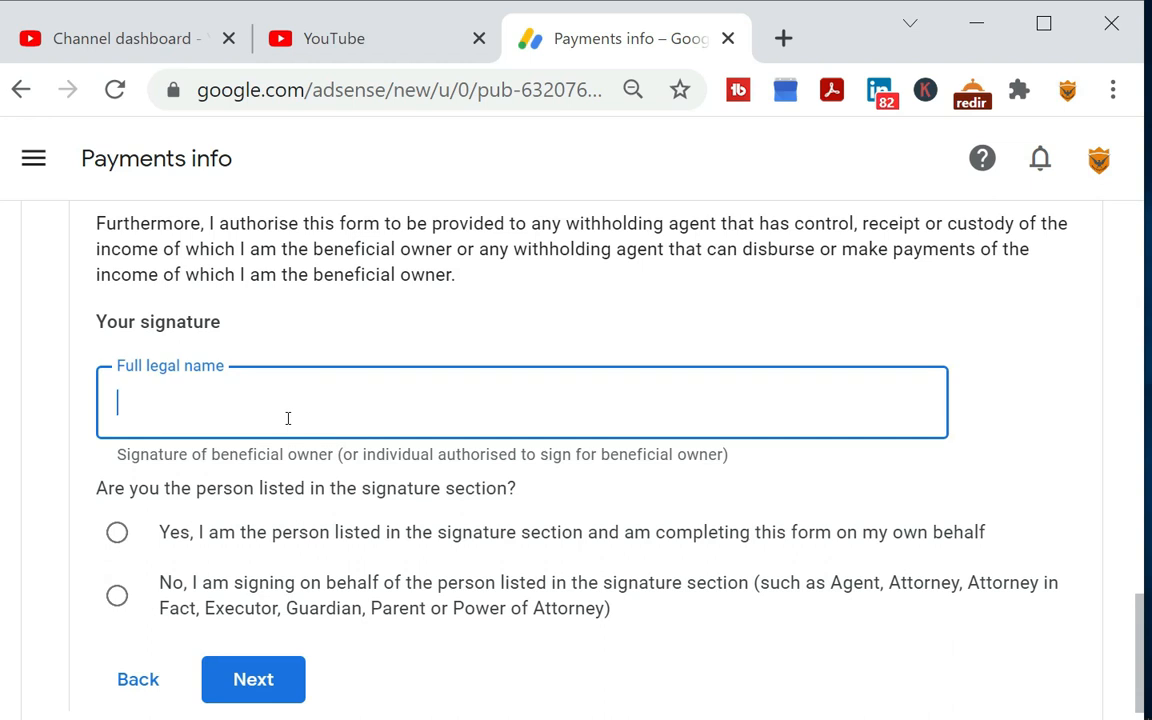
pyautogui.write('JUPAK')
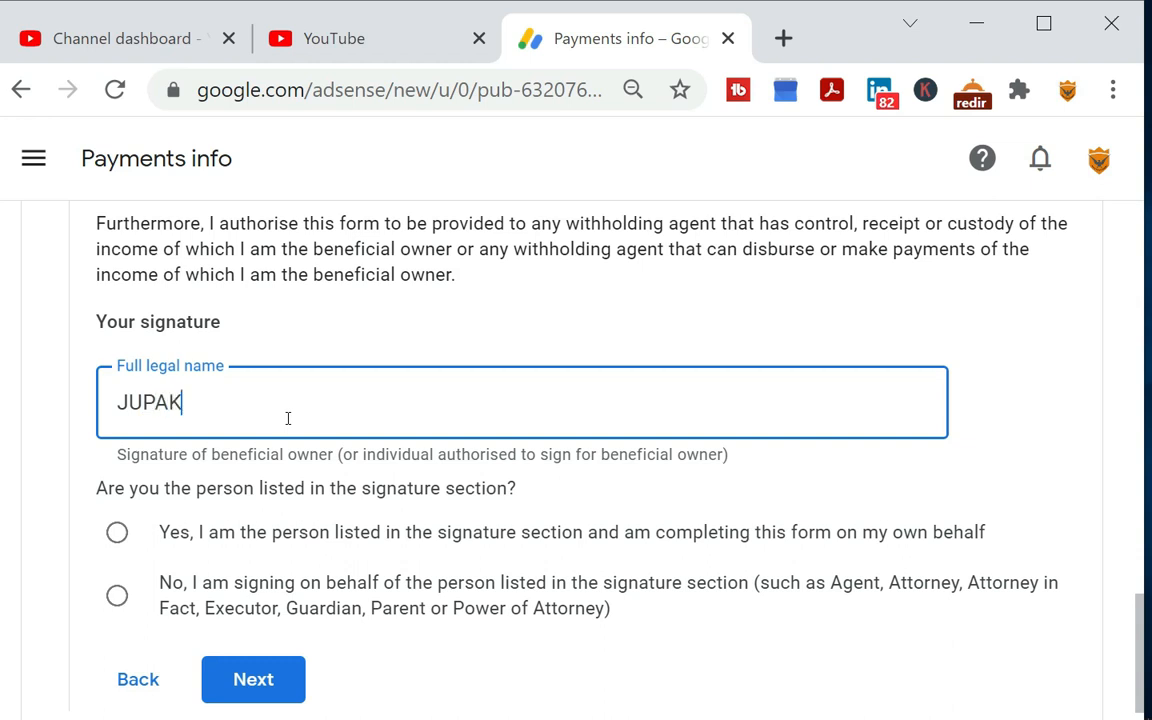
pyautogui.write('A AJAY')
pyautogui.scroll(-1, 288, 418)
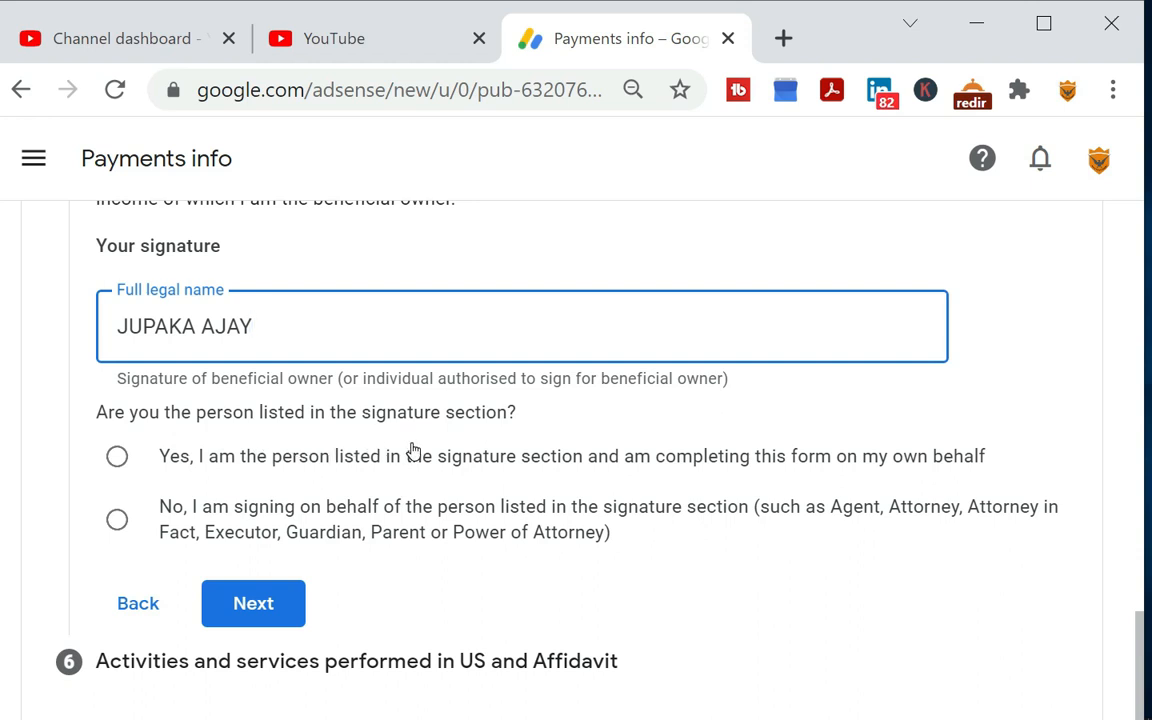
pyautogui.click(117, 458)
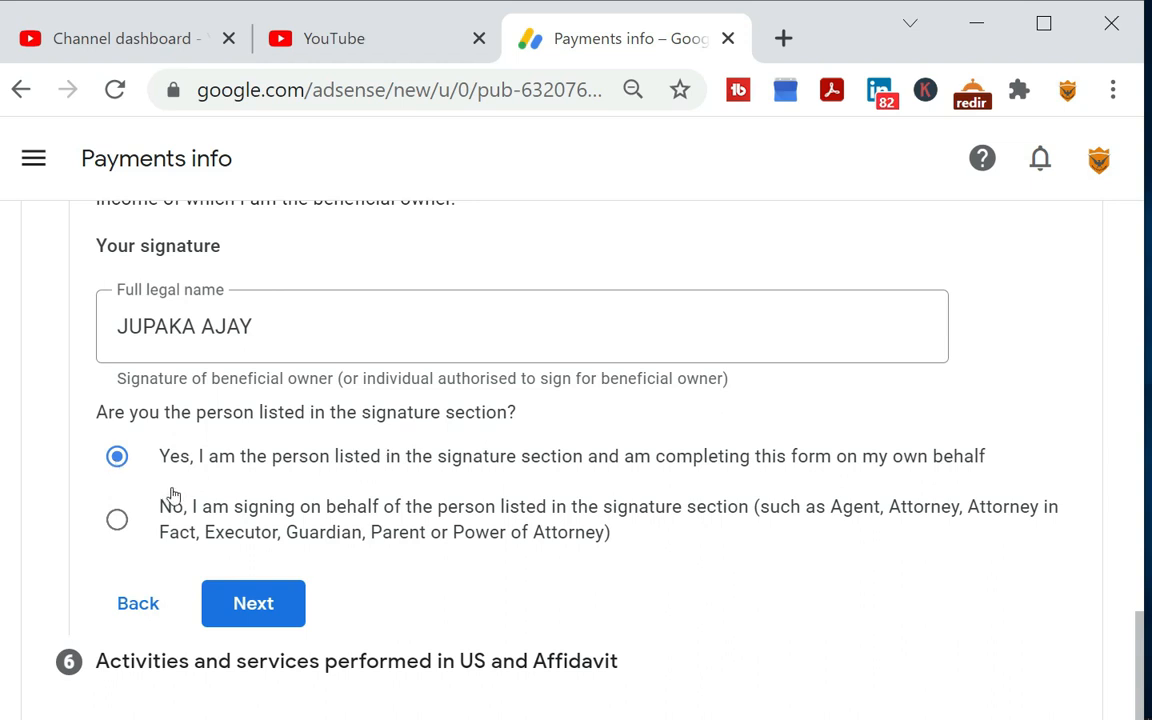
# Continue past the signature, answer No to performing US activities for Google, and certify that services are performed solely outside the US
pyautogui.click(288, 607)
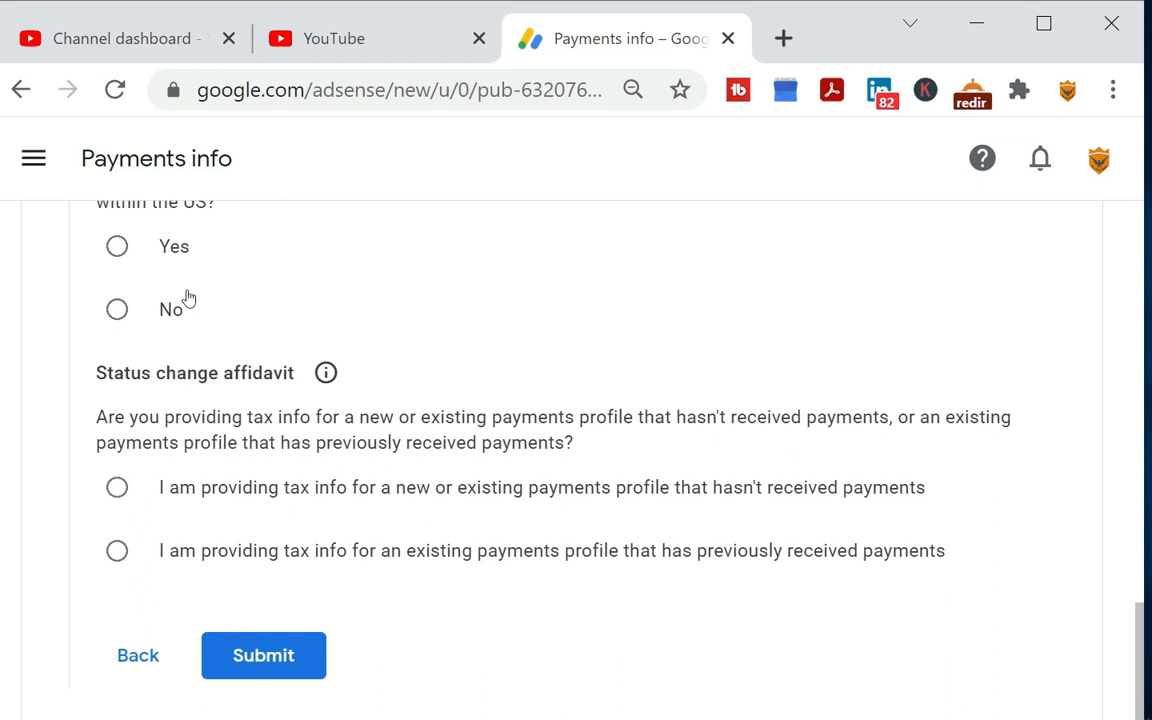
pyautogui.scroll(2, 221, 301)
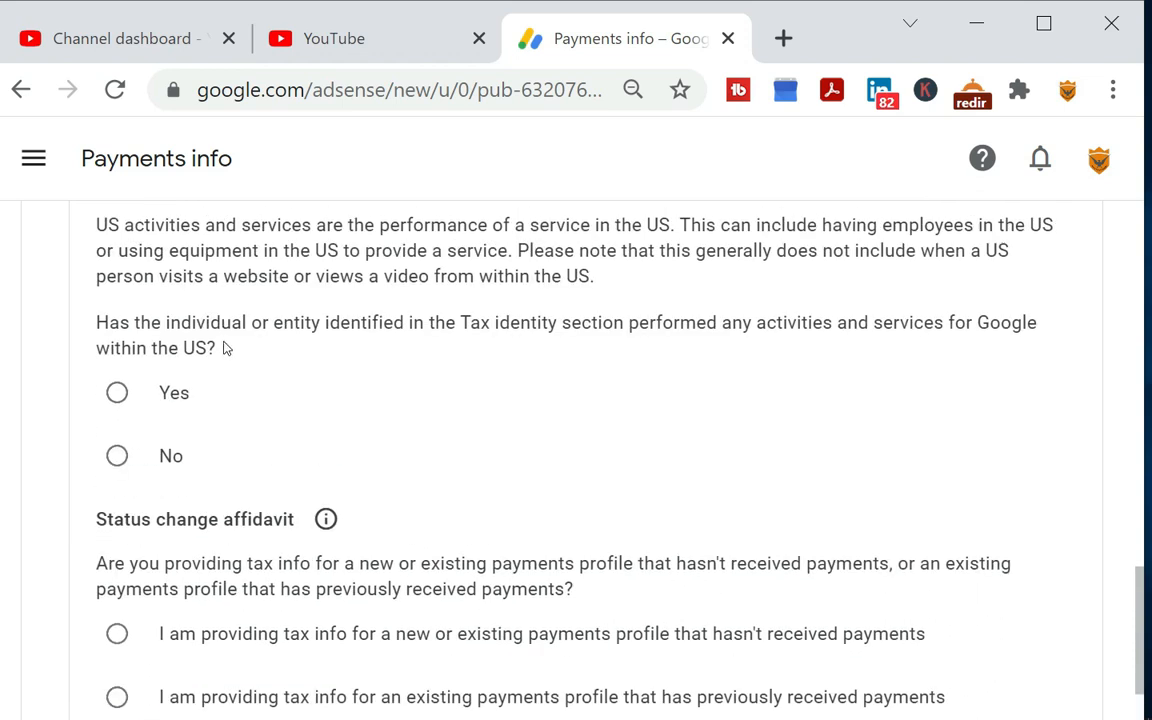
pyautogui.scroll(2, 225, 350)
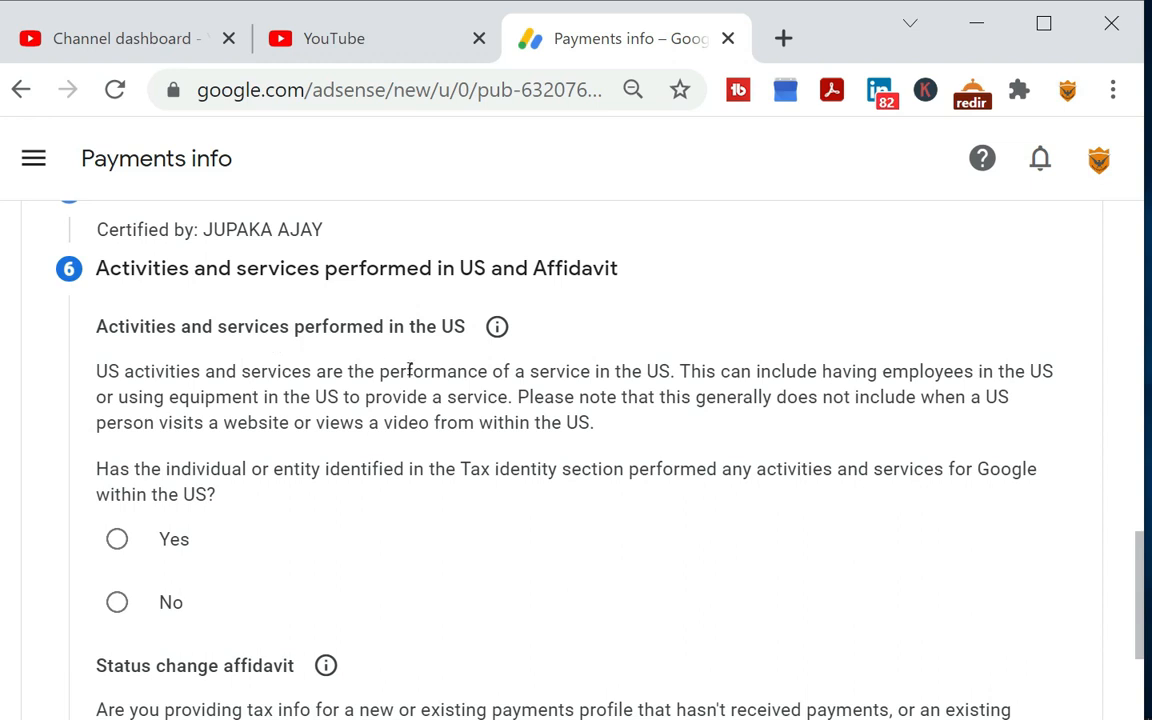
pyautogui.click(117, 602)
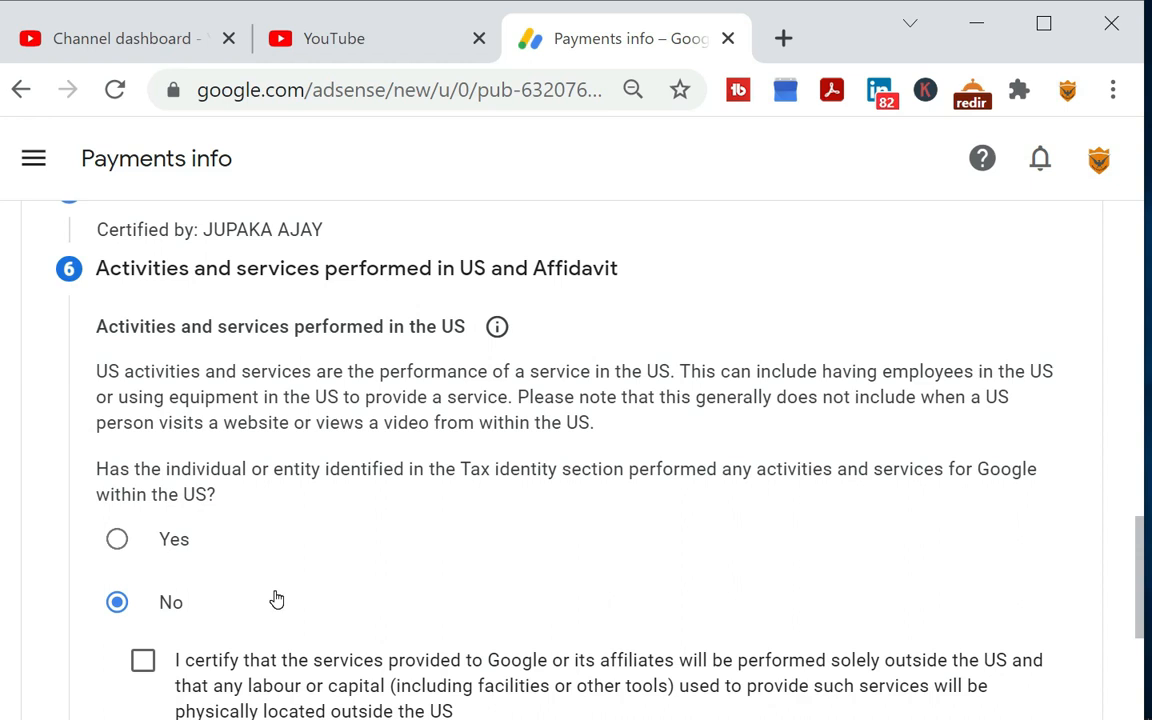
pyautogui.scroll(-2, 277, 599)
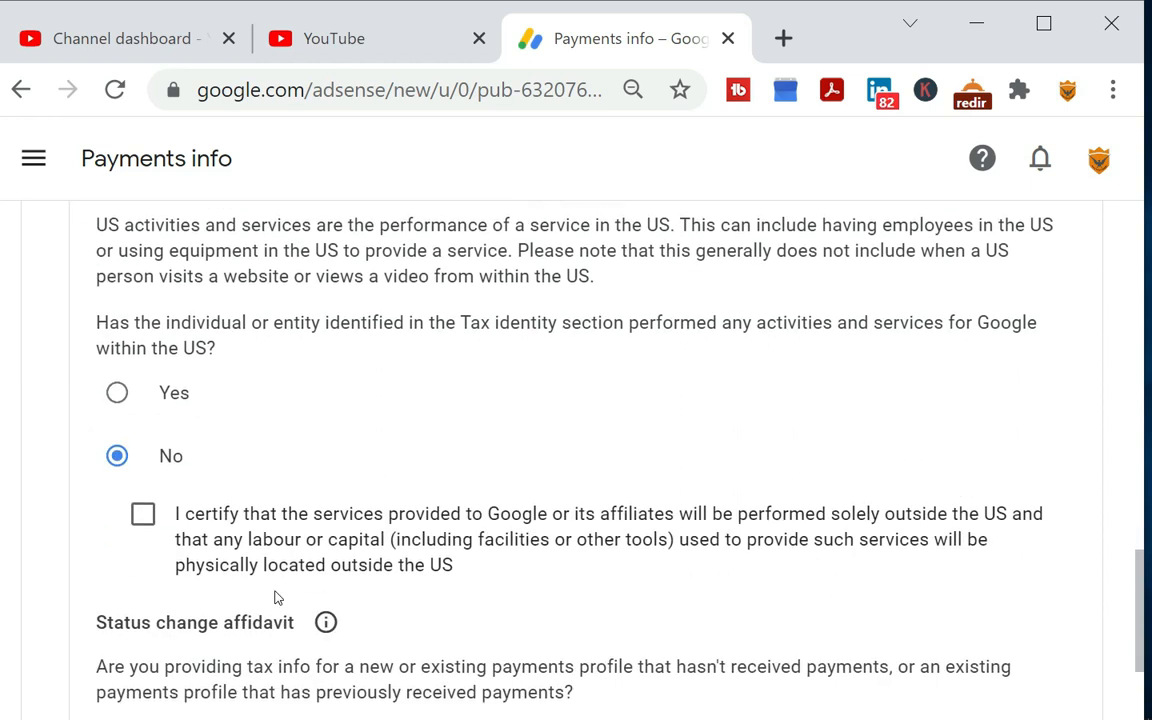
pyautogui.click(155, 524)
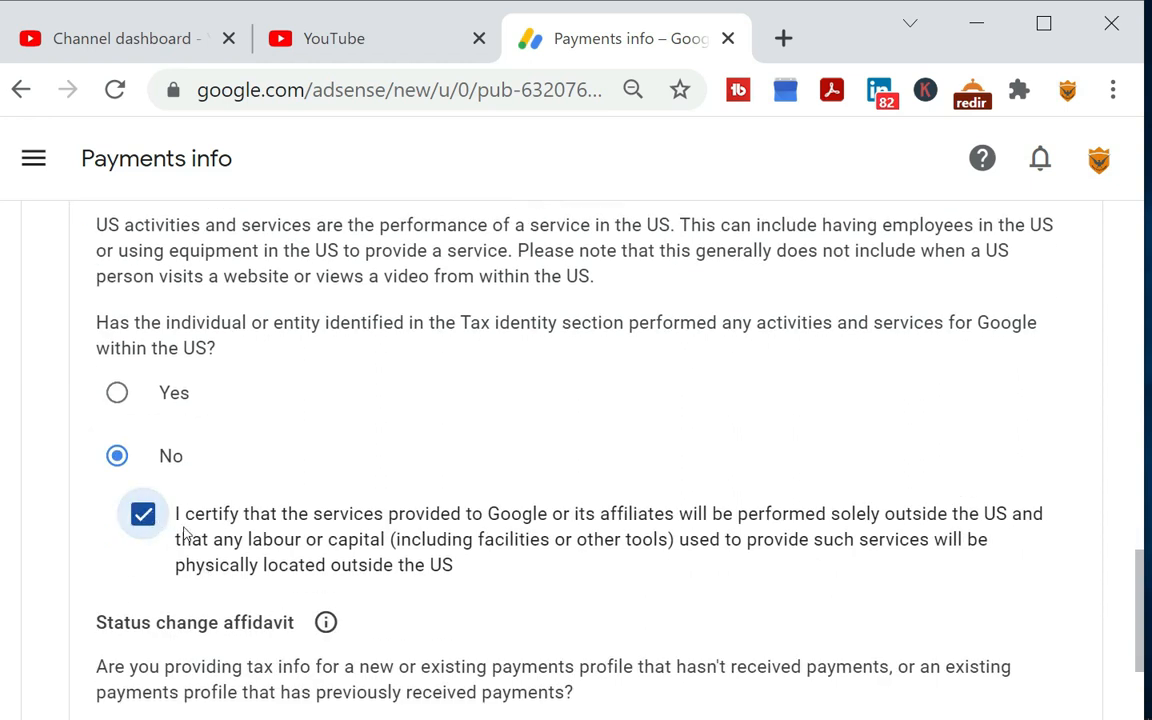
# Declare in the status change affidavit that the payments profile hasn't received payments, and submit the tax form
pyautogui.scroll(-2, 290, 540)
pyautogui.scroll(-1, 221, 514)
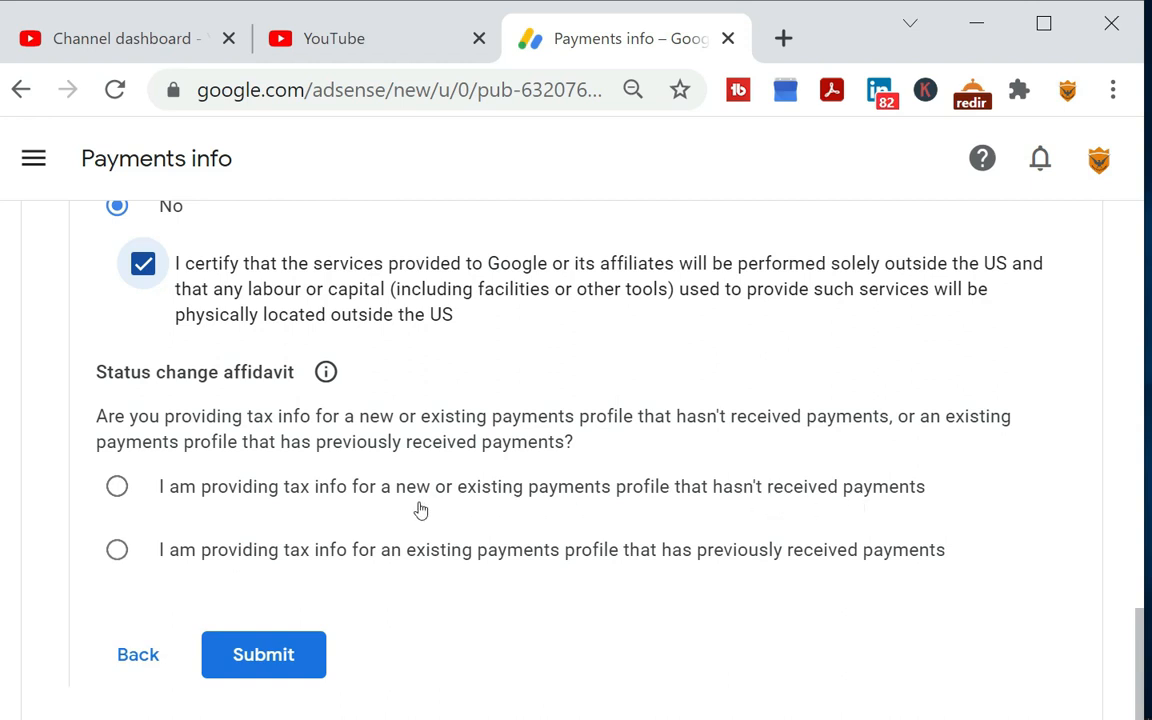
pyautogui.click(119, 490)
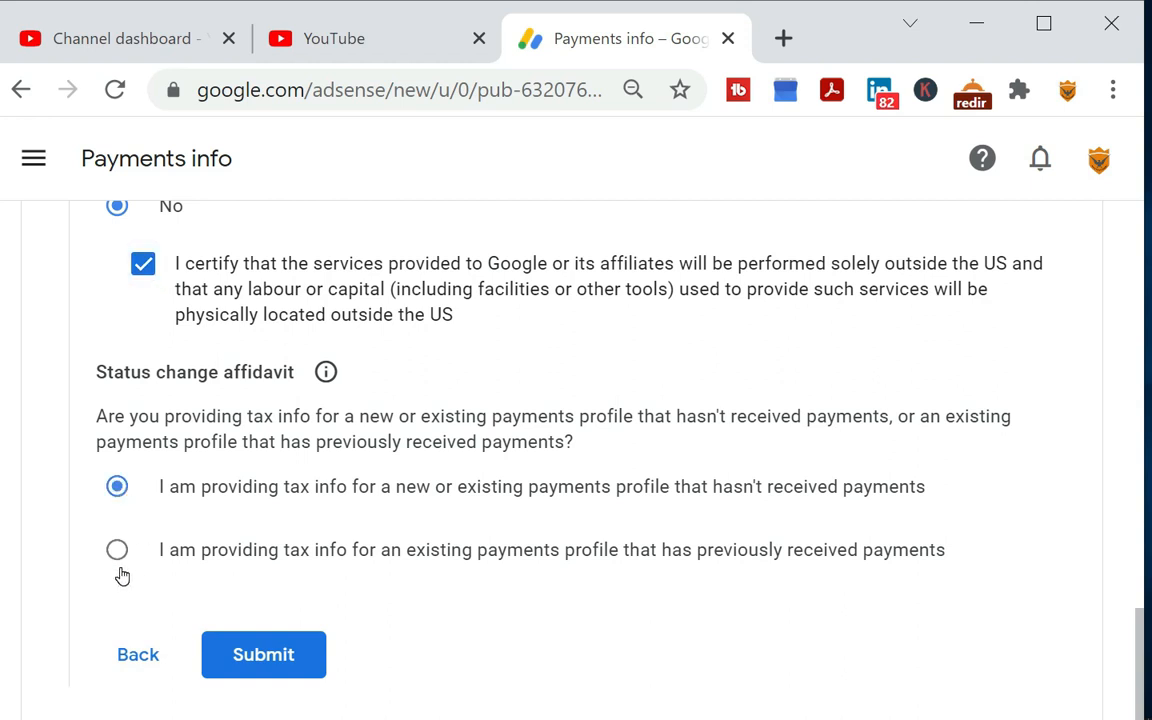
pyautogui.click(264, 655)
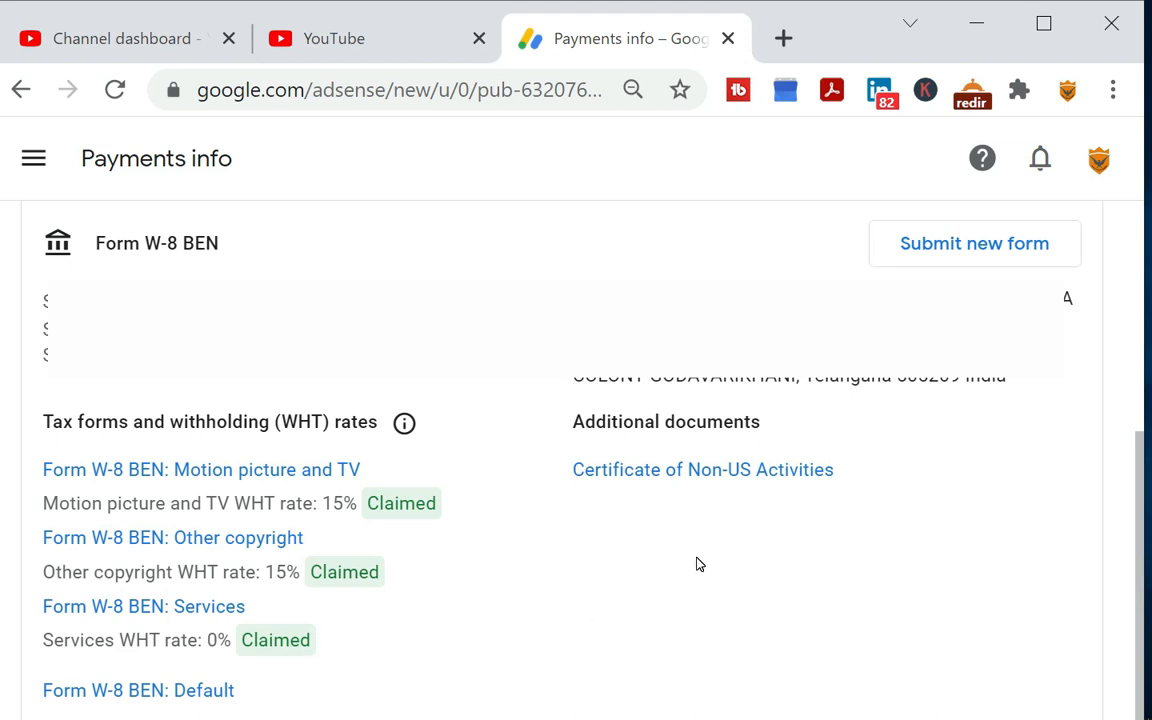
# Return from the tax info page to the AdSense for YouTube overview
pyautogui.scroll(5, 375, 501)
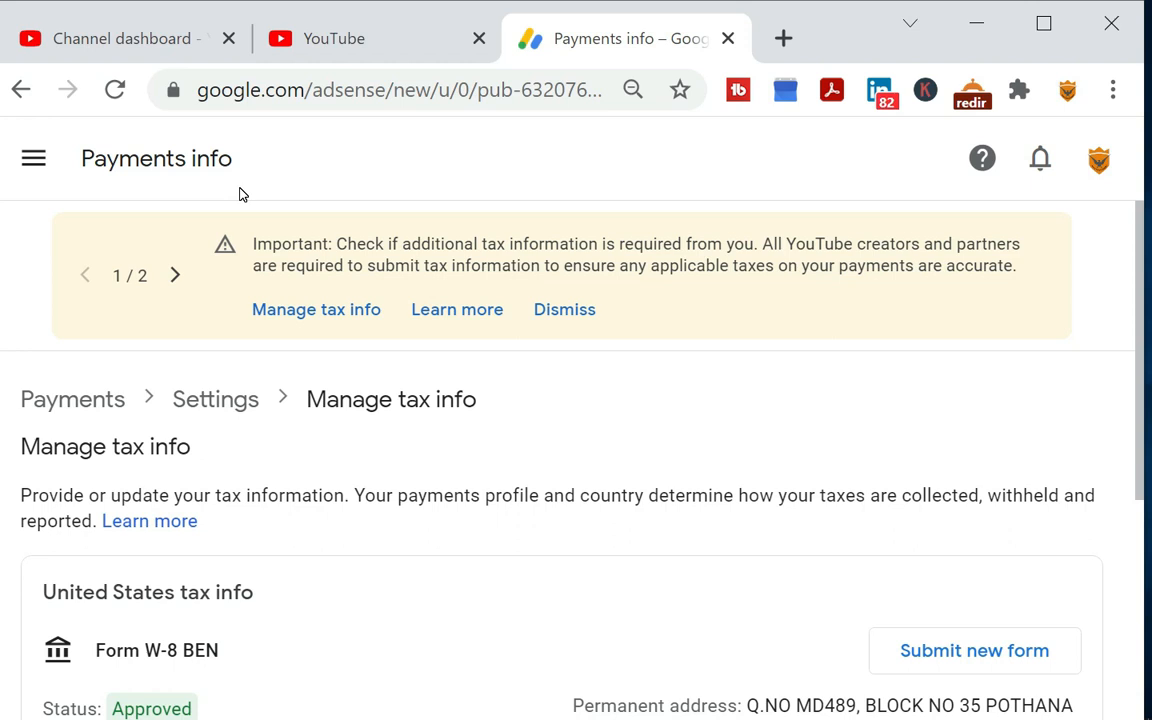
pyautogui.click(34, 159)
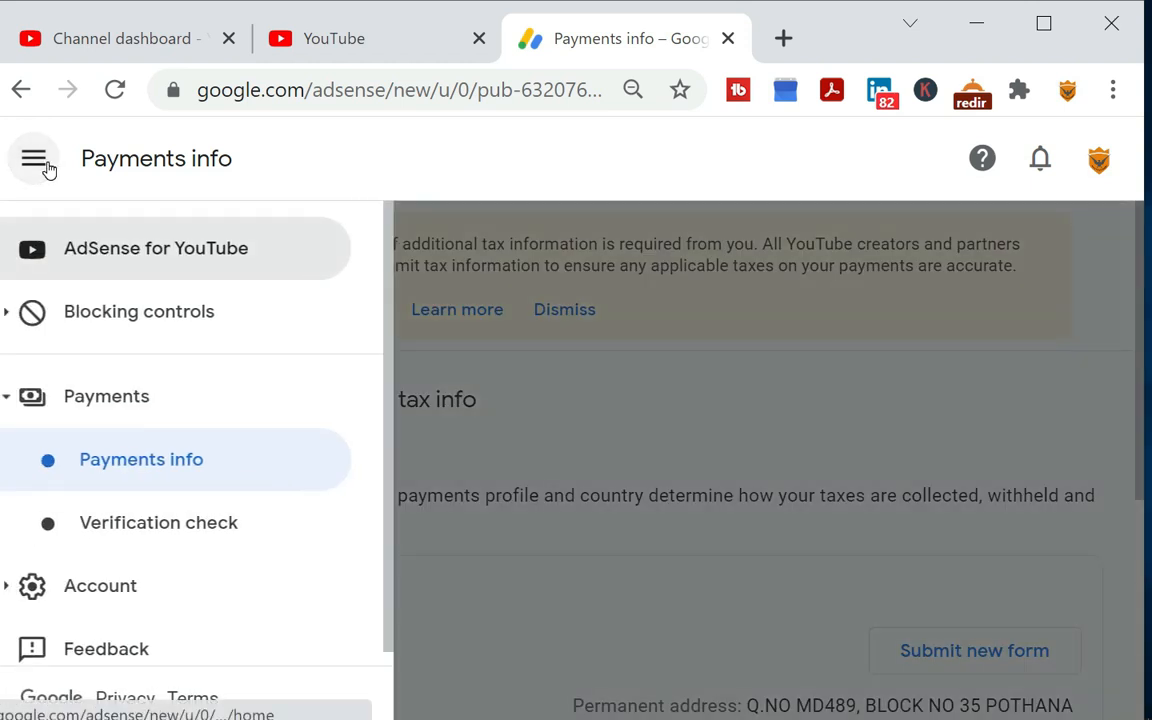
pyautogui.click(195, 268)
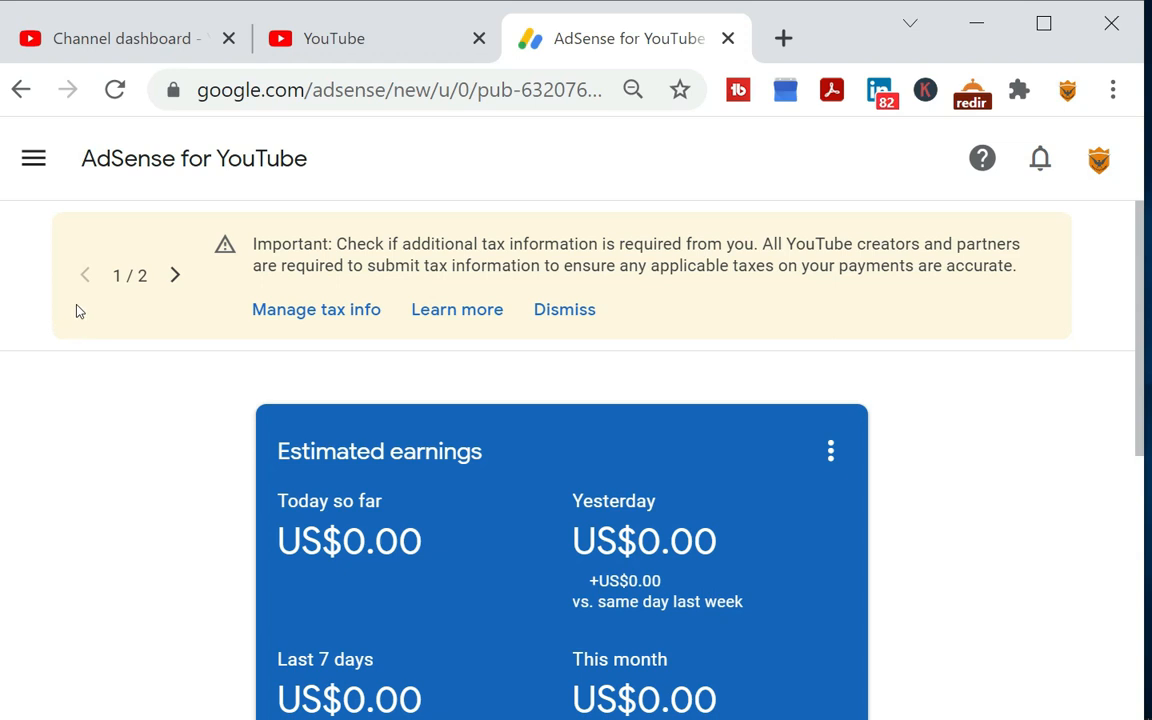
# Go to the payments info settings and open the management page for the United States tax info to view the W-8BEN form
pyautogui.click(34, 162)
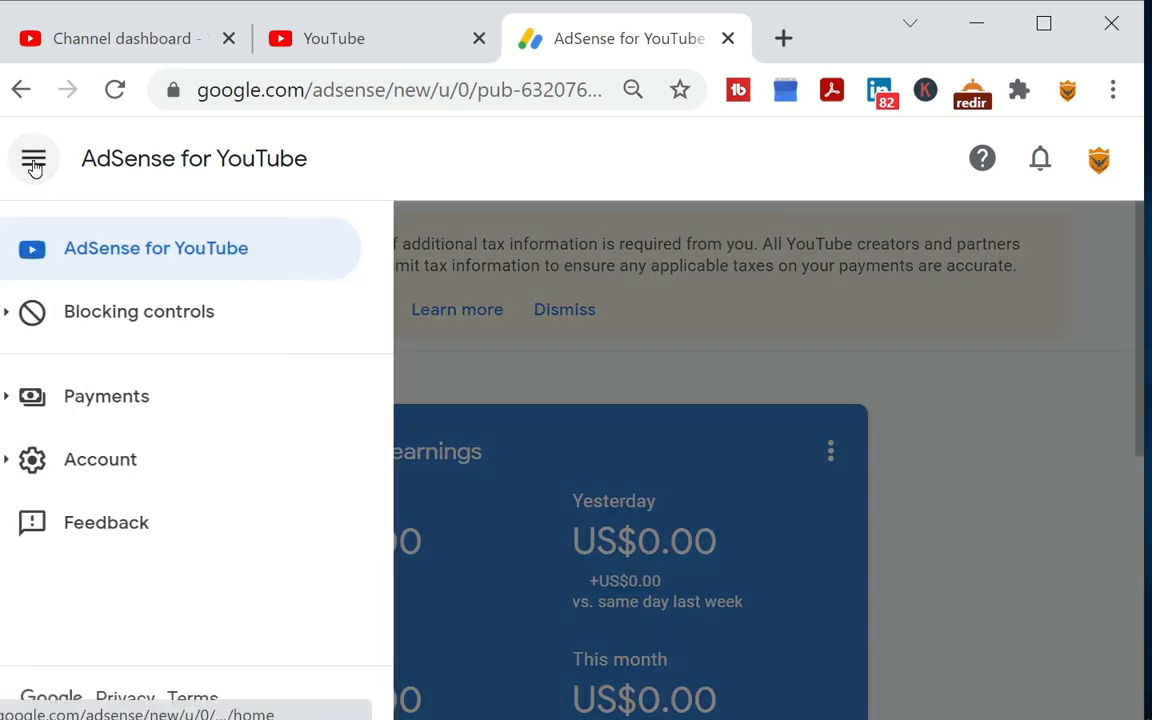
pyautogui.click(124, 404)
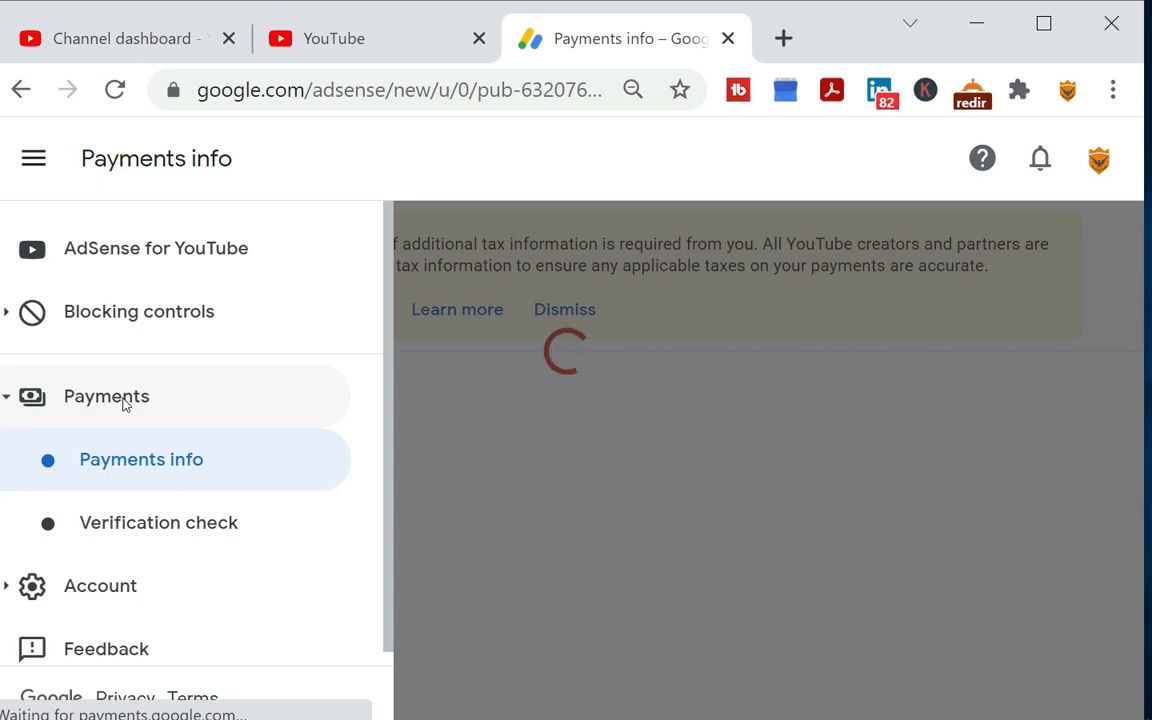
pyautogui.click(150, 463)
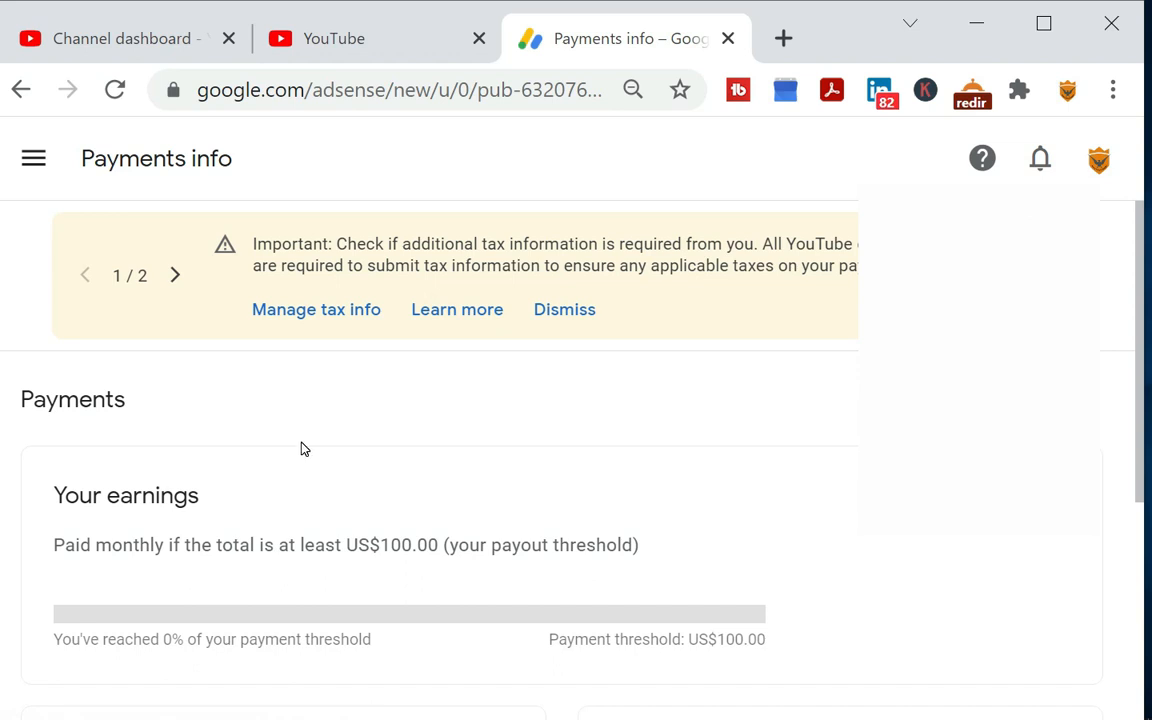
pyautogui.scroll(-4, 304, 449)
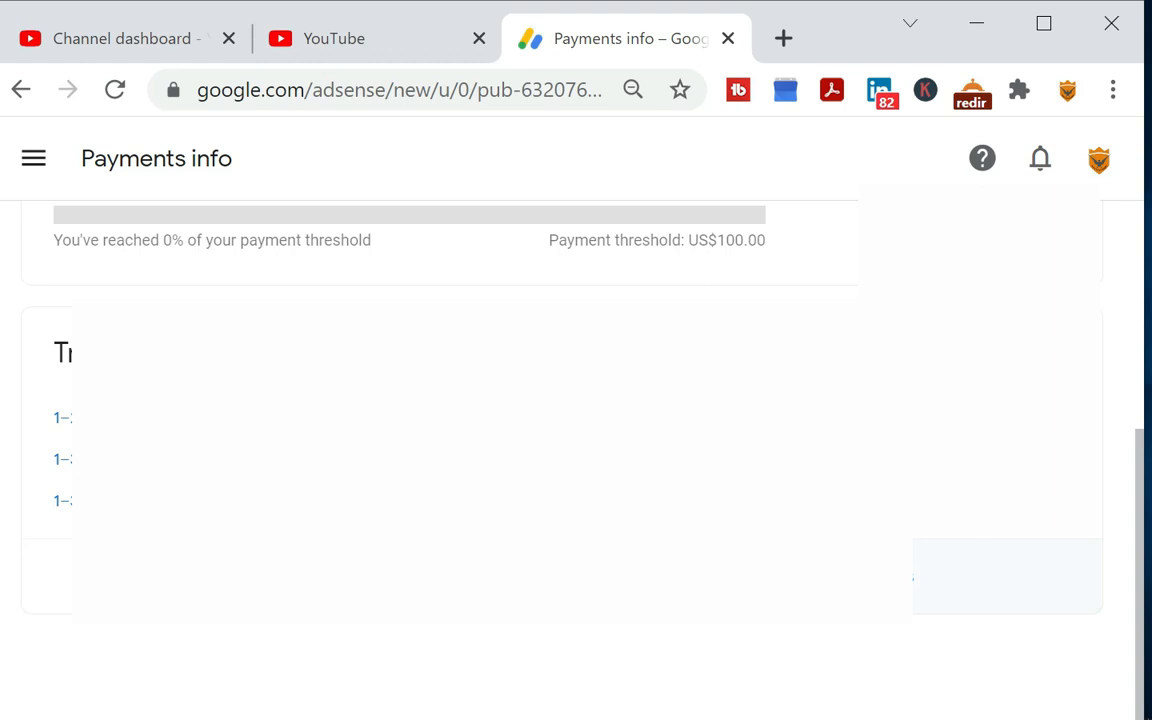
pyautogui.click(818, 577)
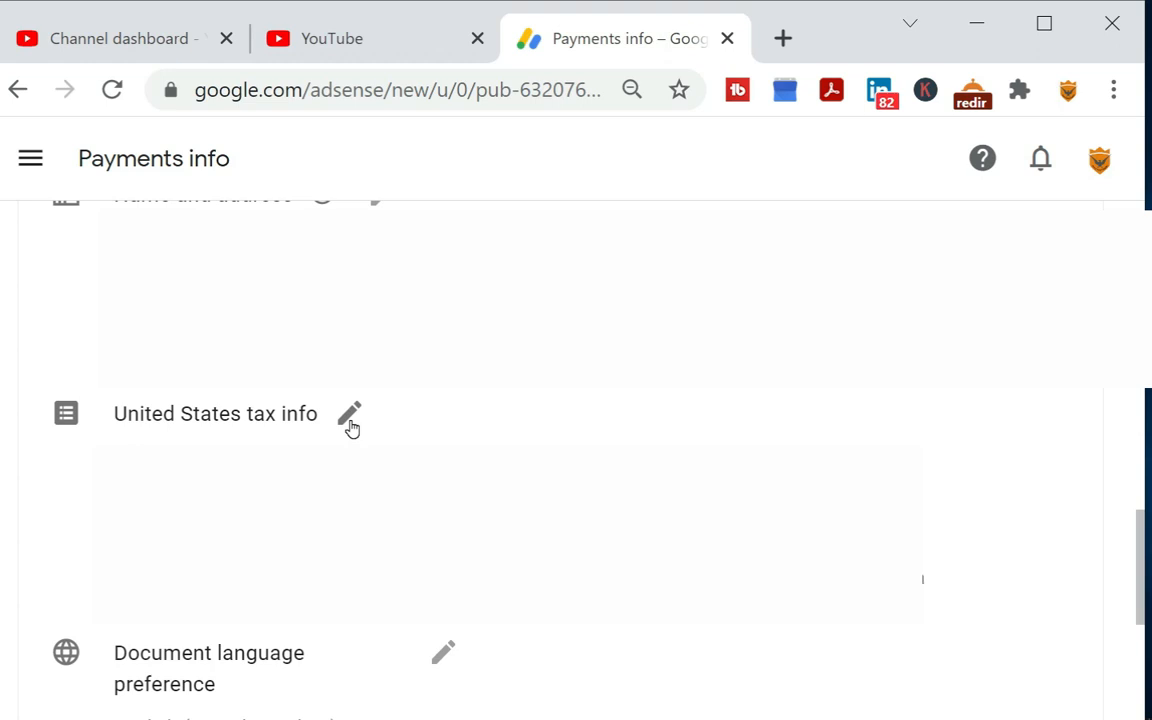
pyautogui.scroll(-2, 255, 512)
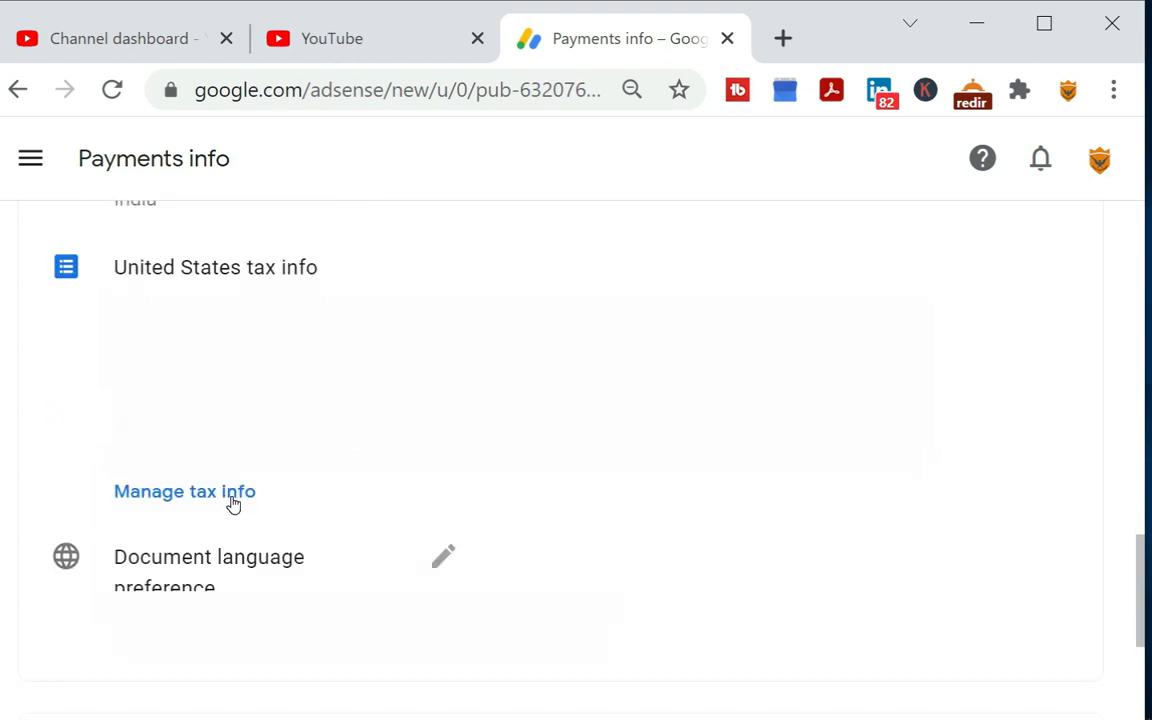
pyautogui.click(233, 505)
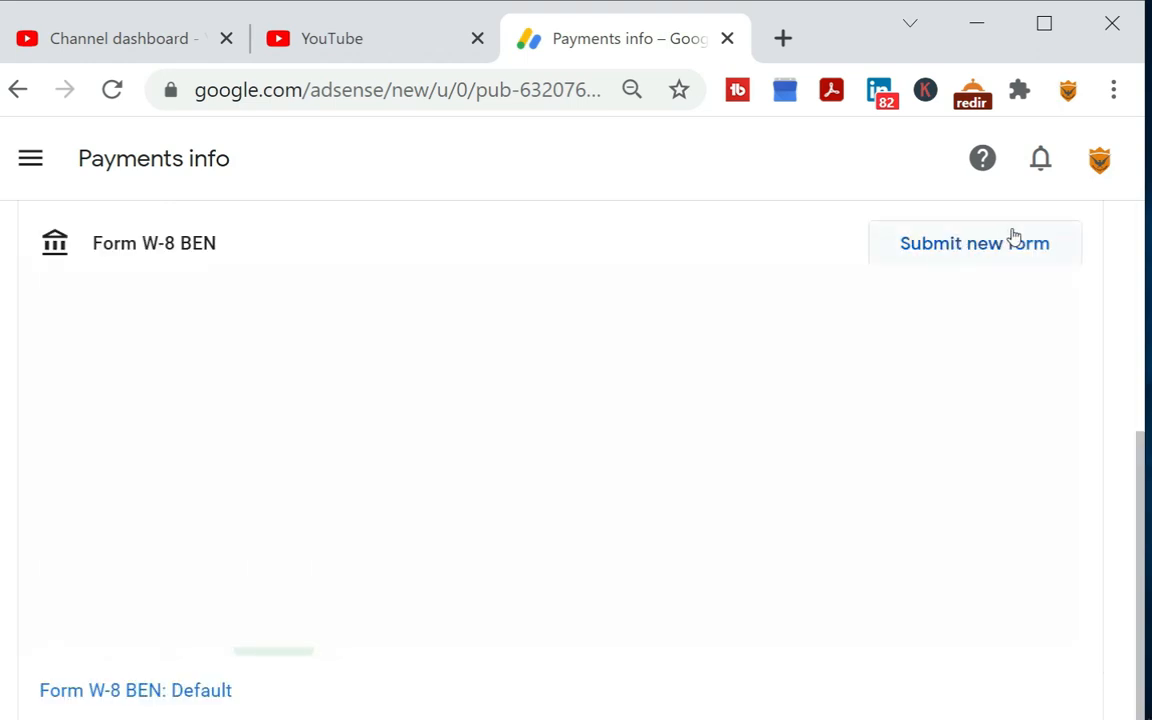